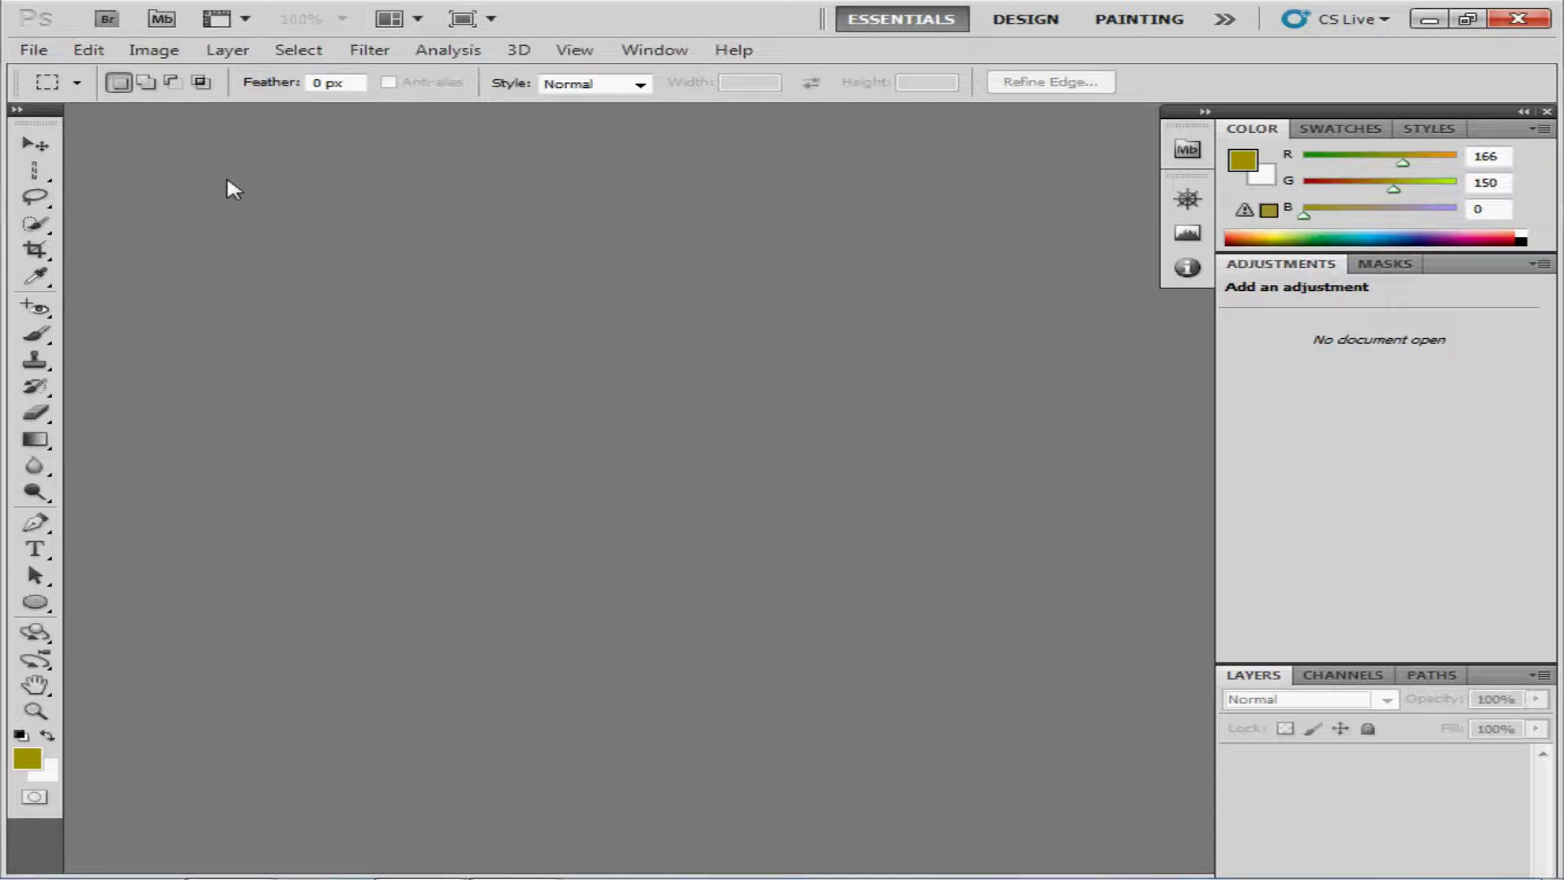
# Open Mini Bridge, widen its panel and start browsing files
pyautogui.click(162, 18)
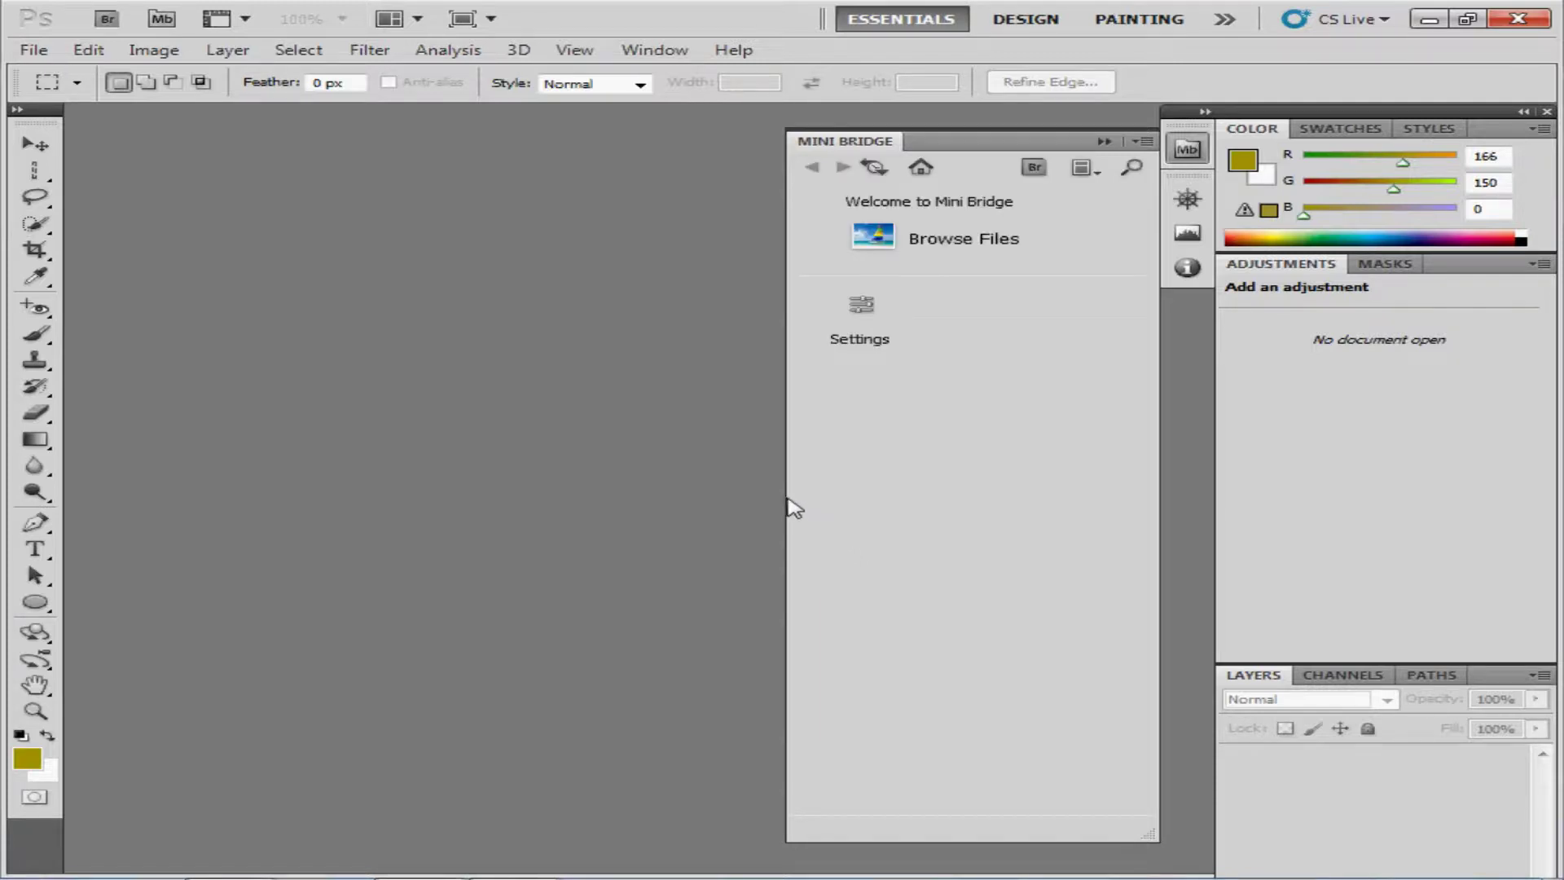
pyautogui.moveTo(787, 498); pyautogui.dragTo(539, 518)
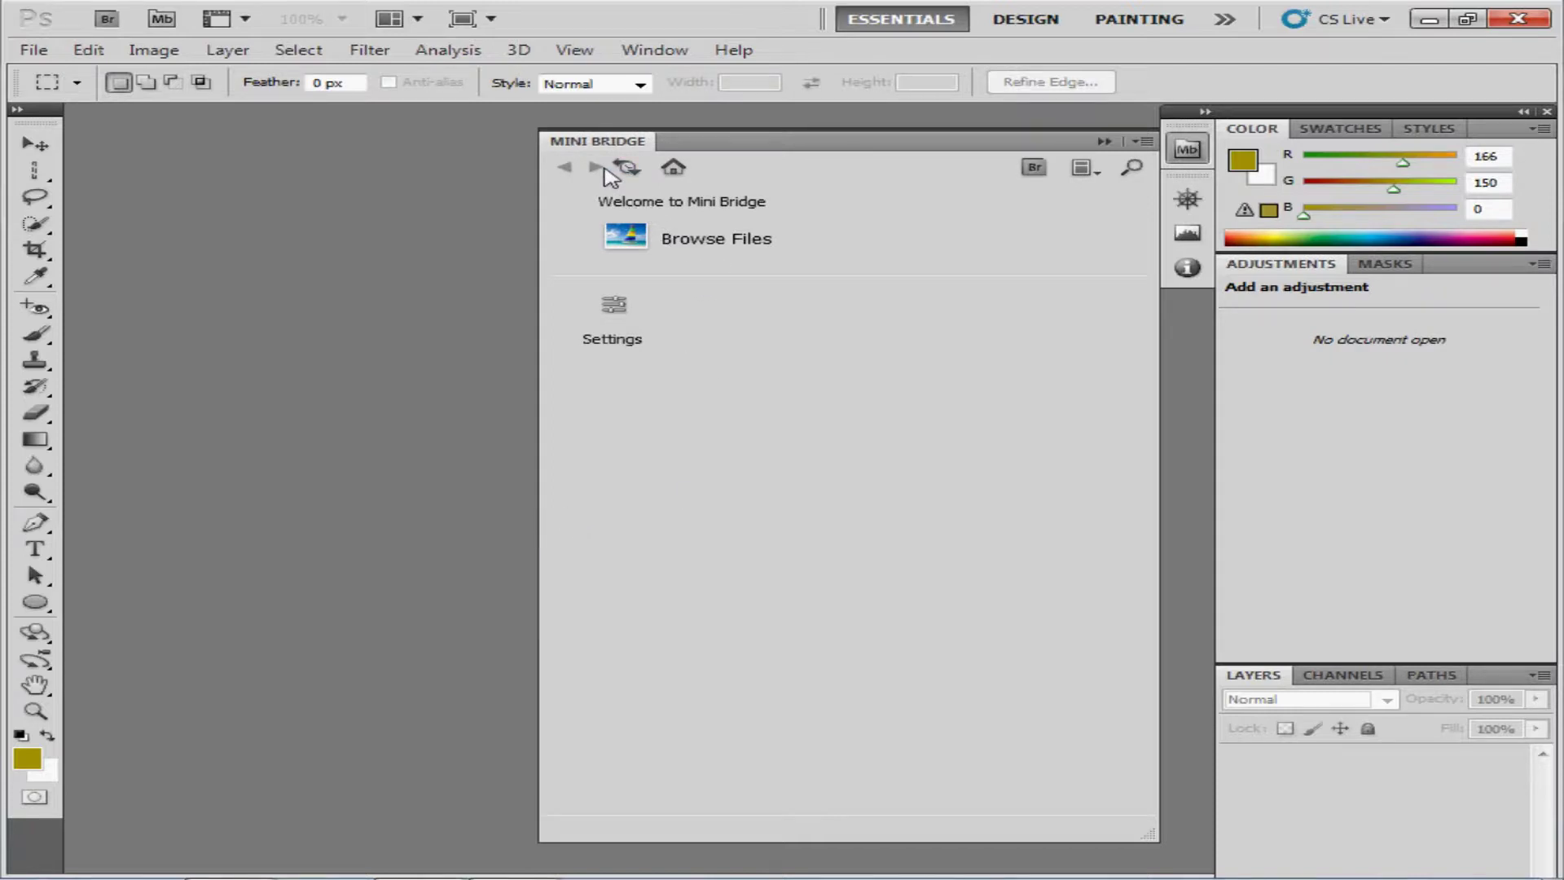
pyautogui.click(695, 241)
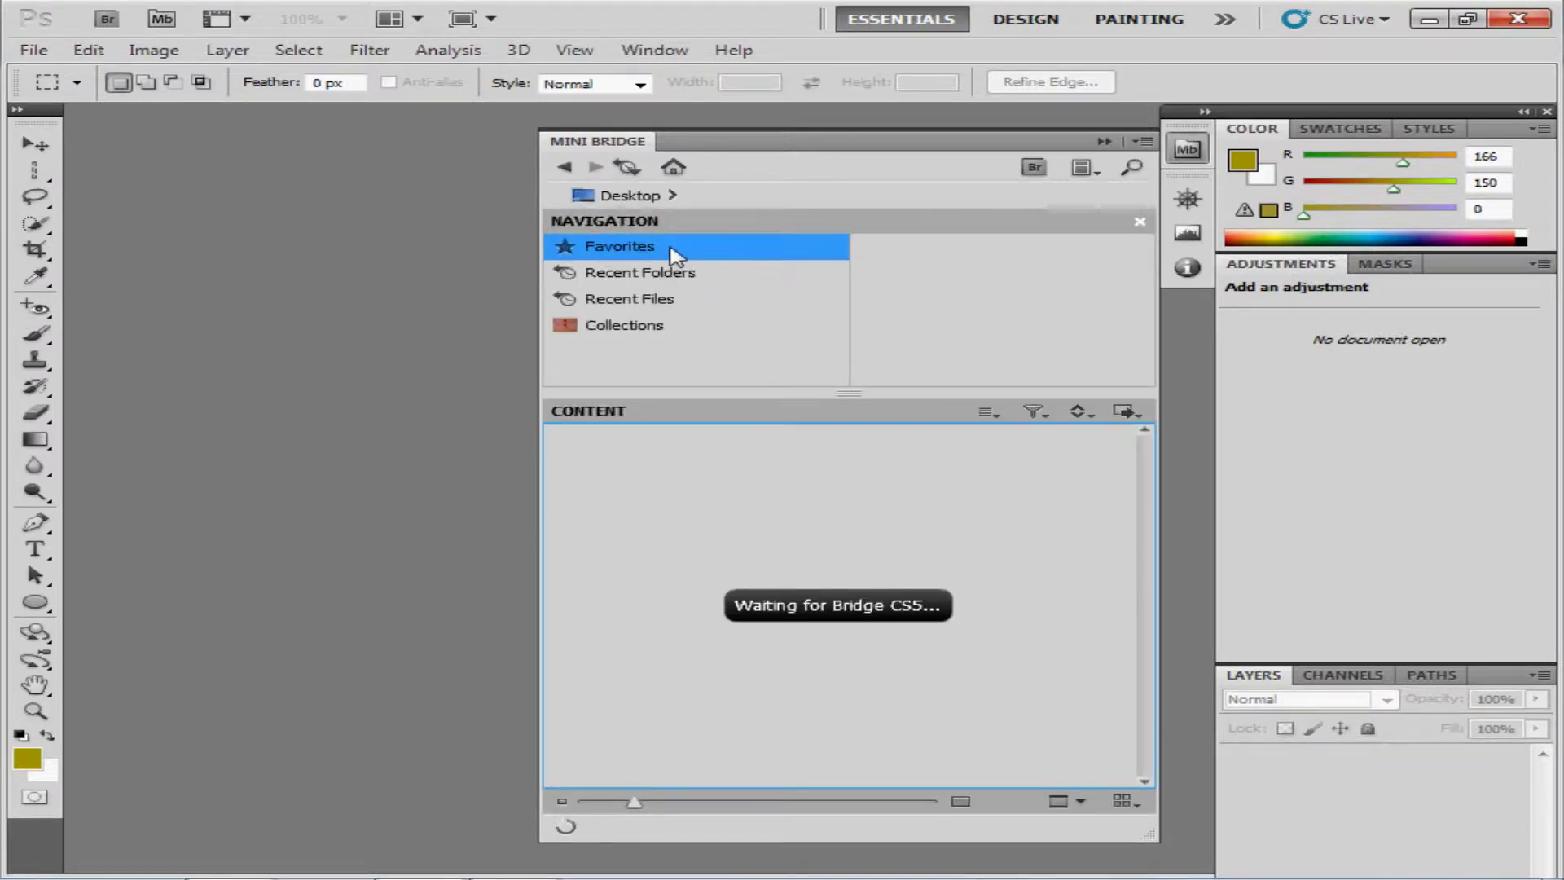
# Look through the collections and the My Pictures and Computer favorites, and open the recent folder gen_pics1
pyautogui.click(641, 328)
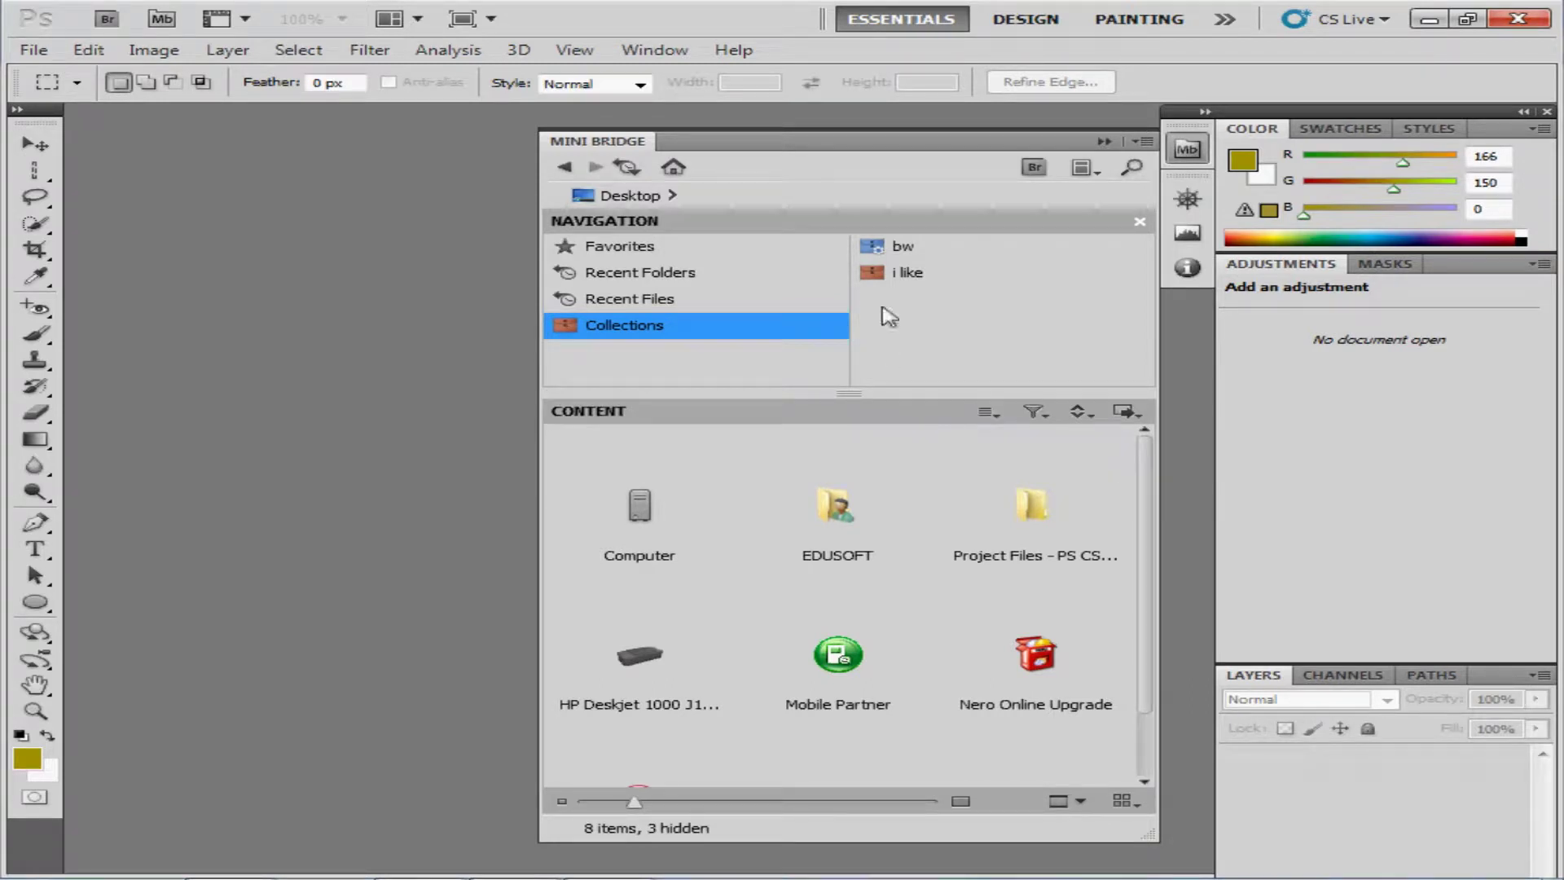
pyautogui.click(645, 248)
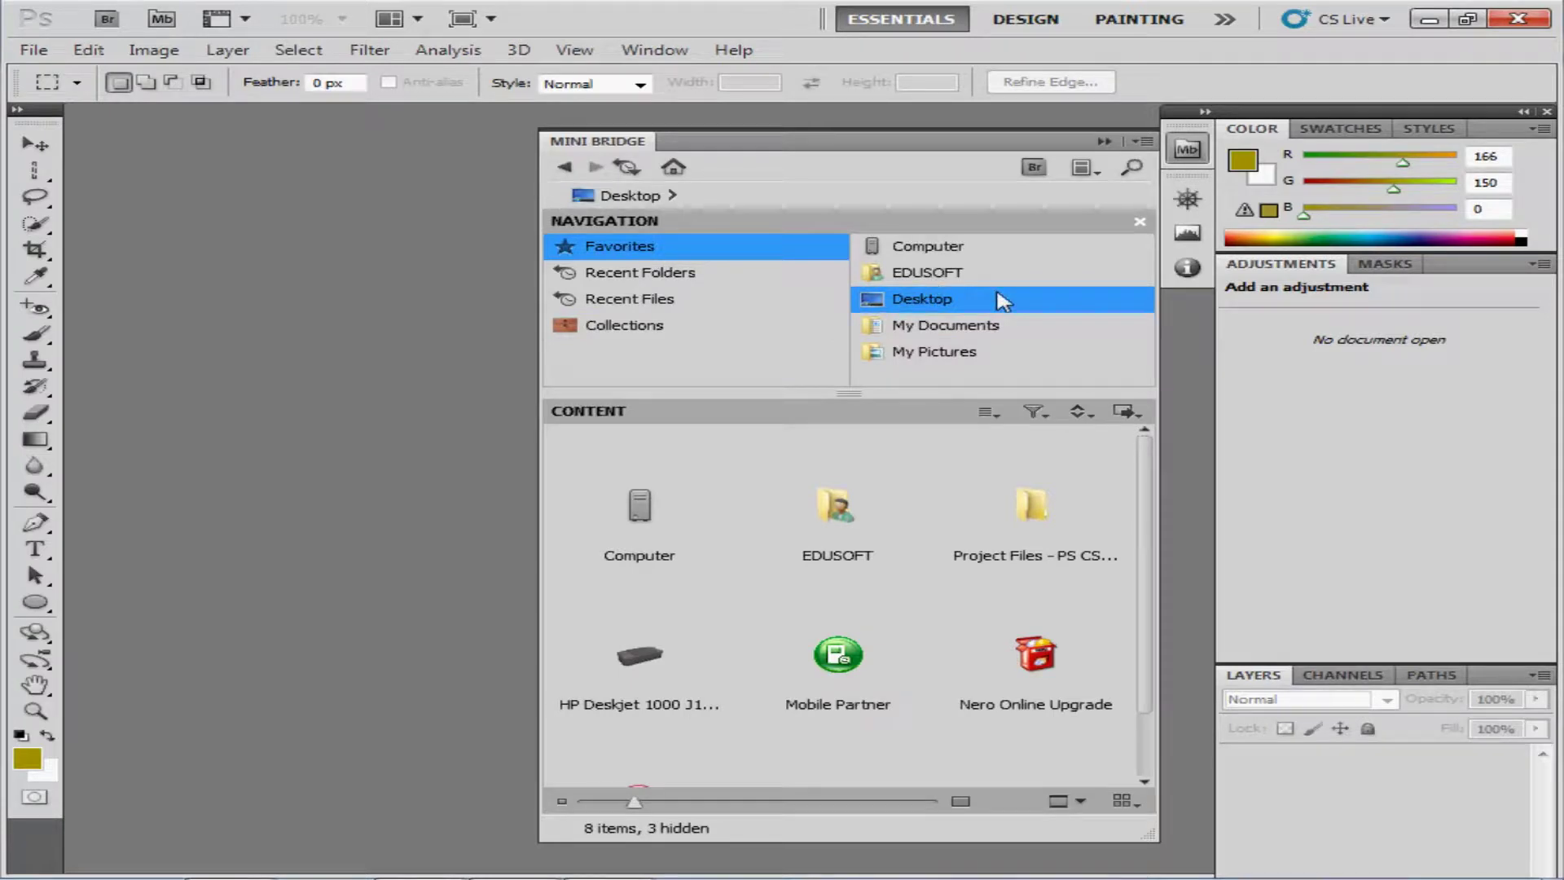
pyautogui.click(930, 359)
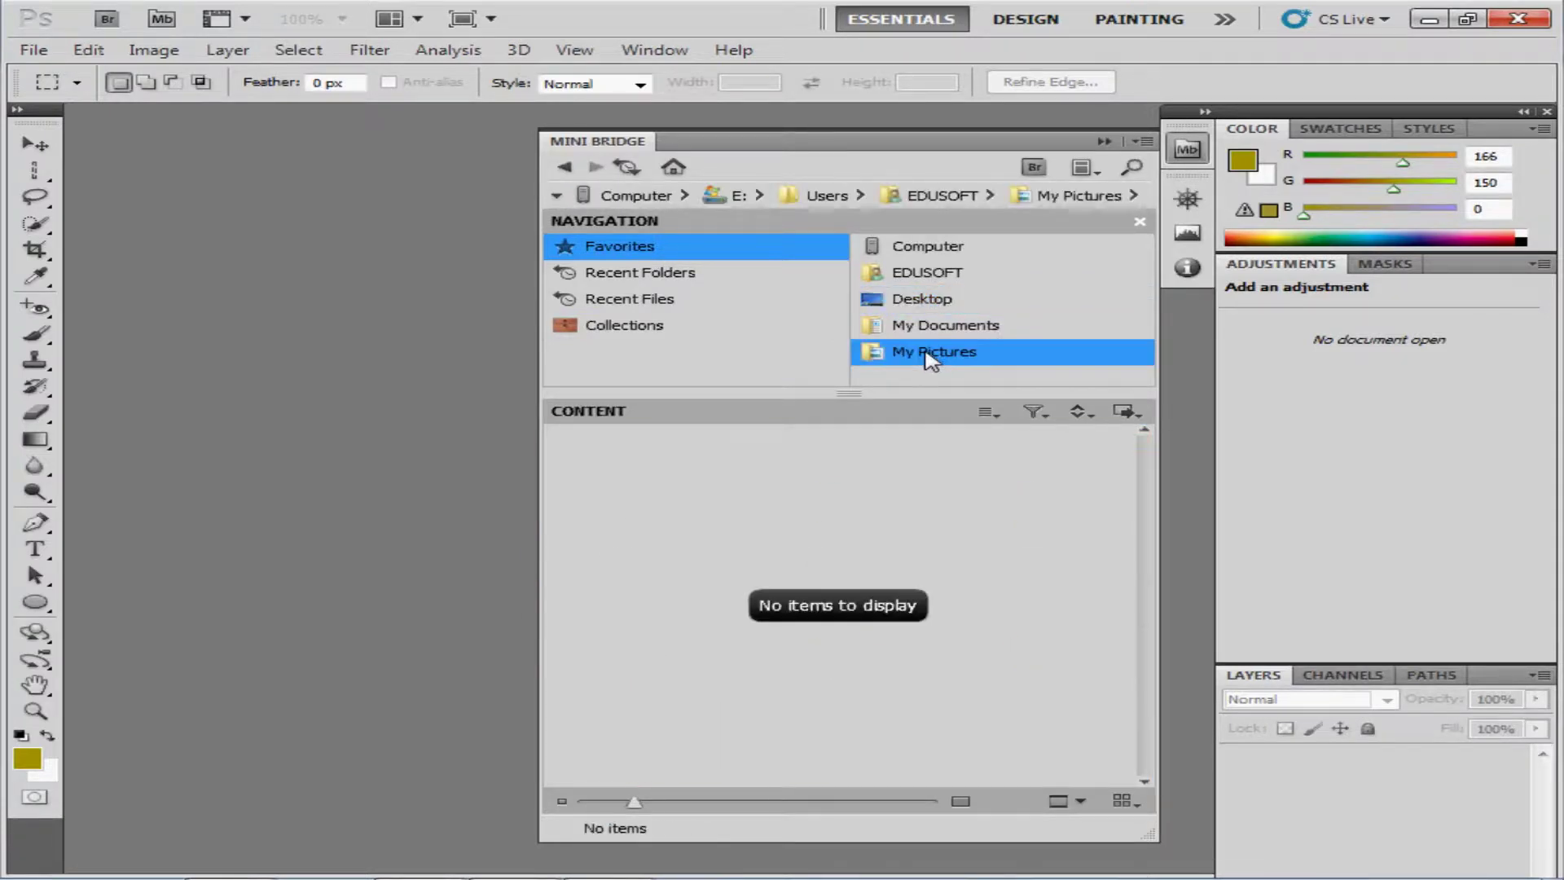
pyautogui.click(936, 249)
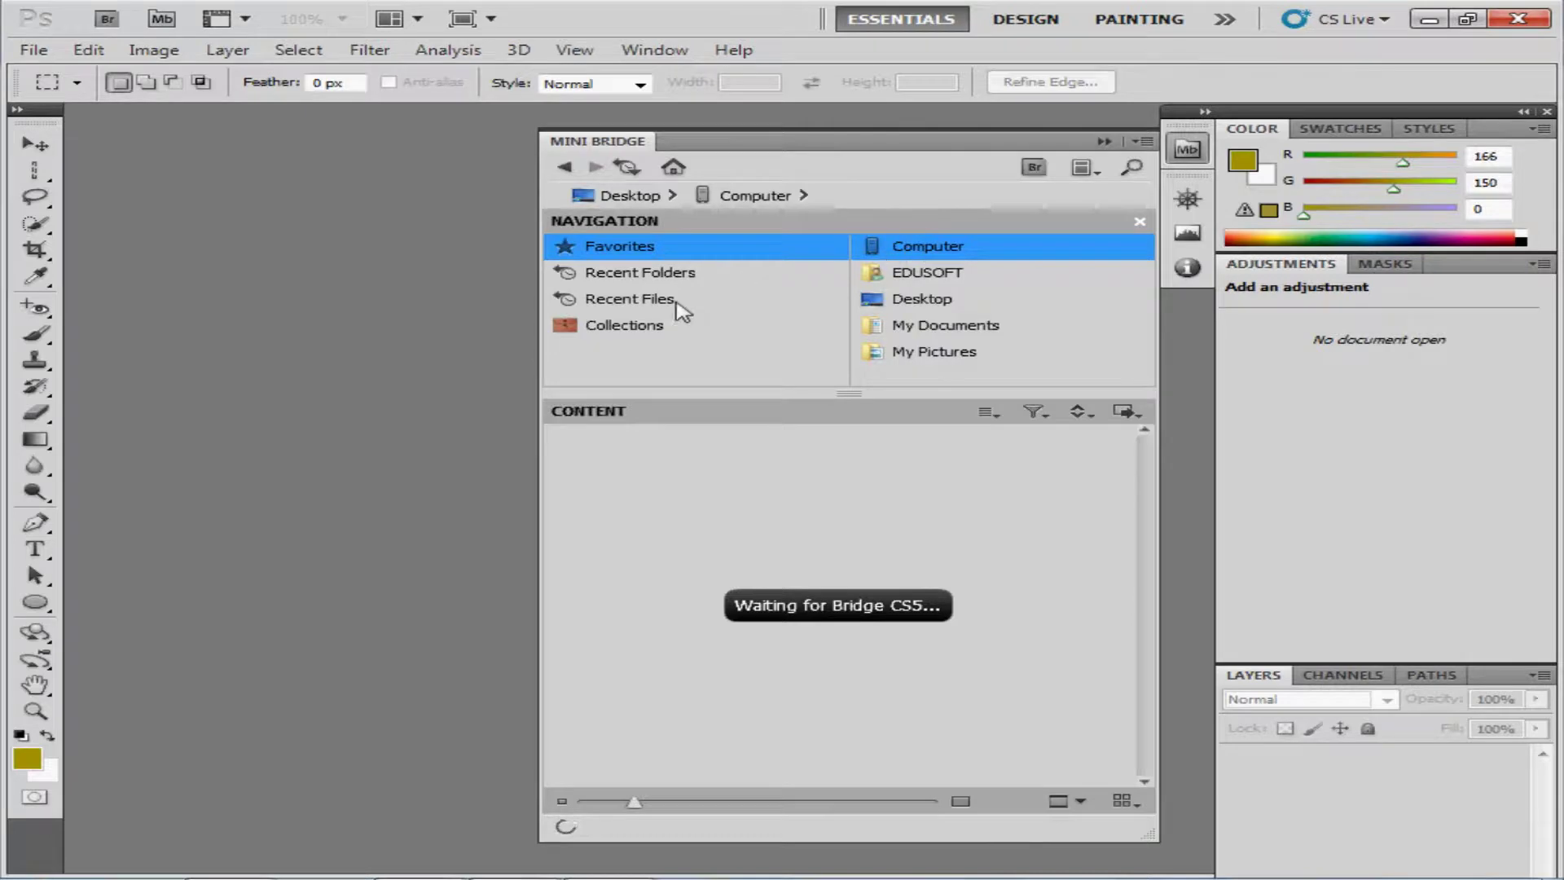
pyautogui.click(679, 277)
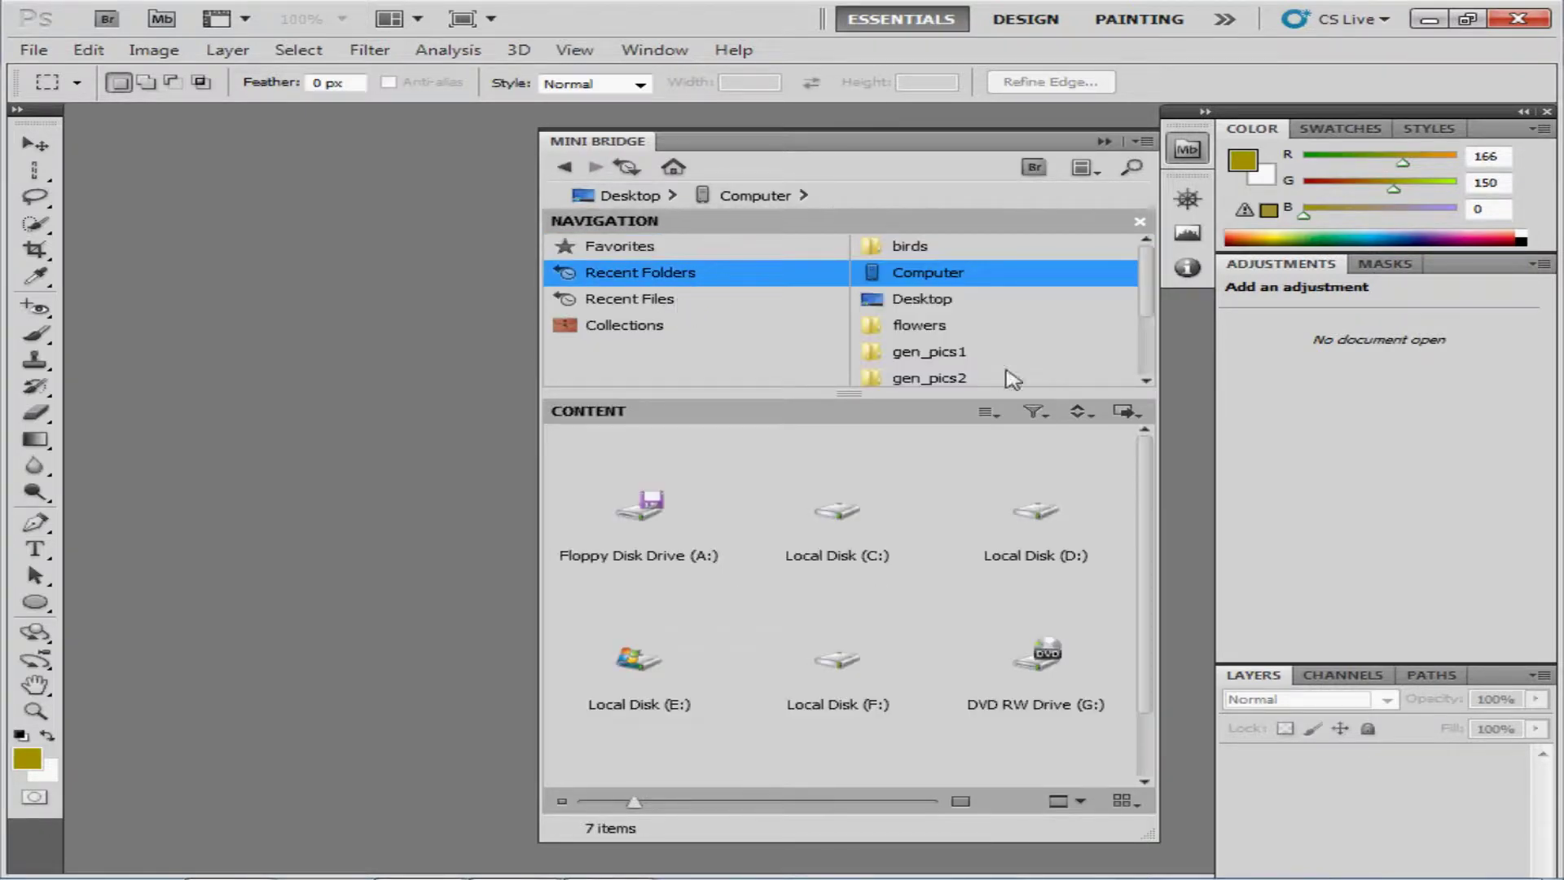
pyautogui.click(958, 357)
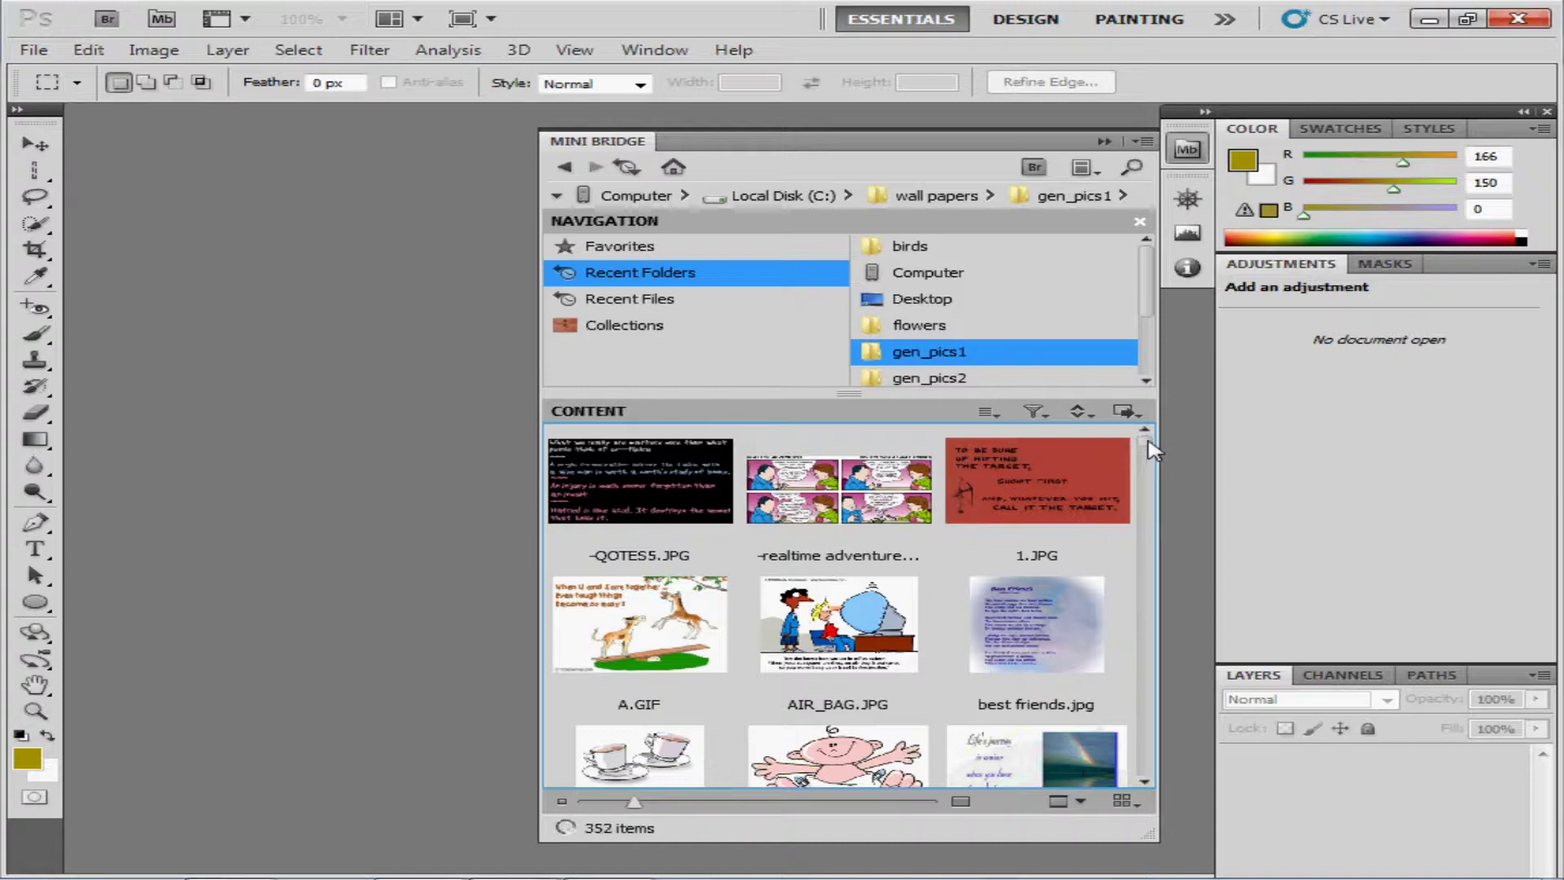
# Open the picture of the sunflower basket from the gen_pics1 folder as an image
pyautogui.moveTo(1148, 442); pyautogui.dragTo(1153, 487)
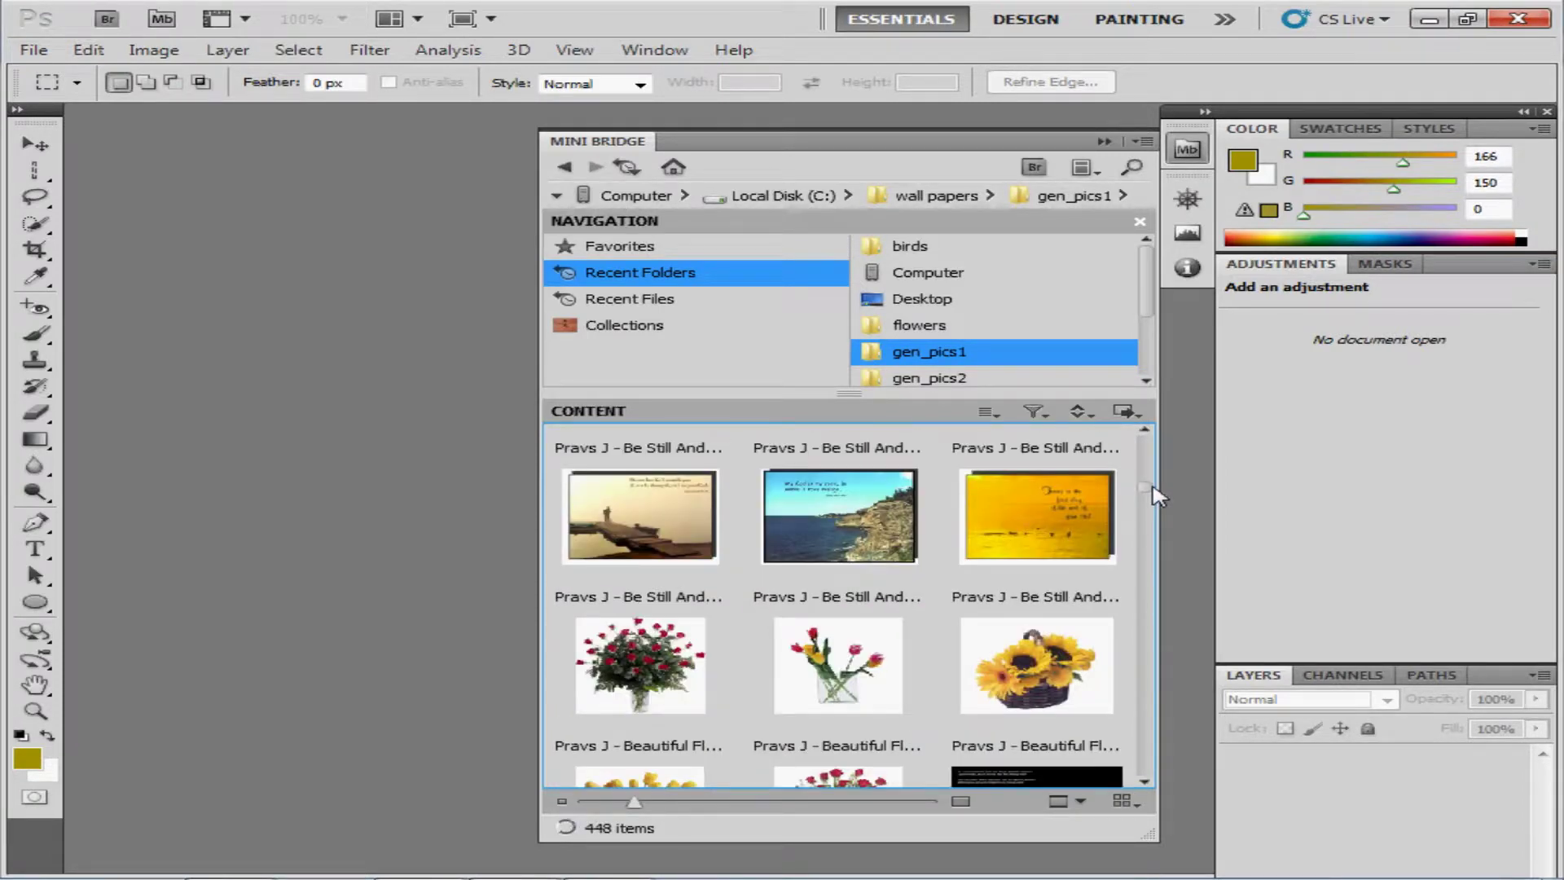
pyautogui.rightClick(1070, 668)
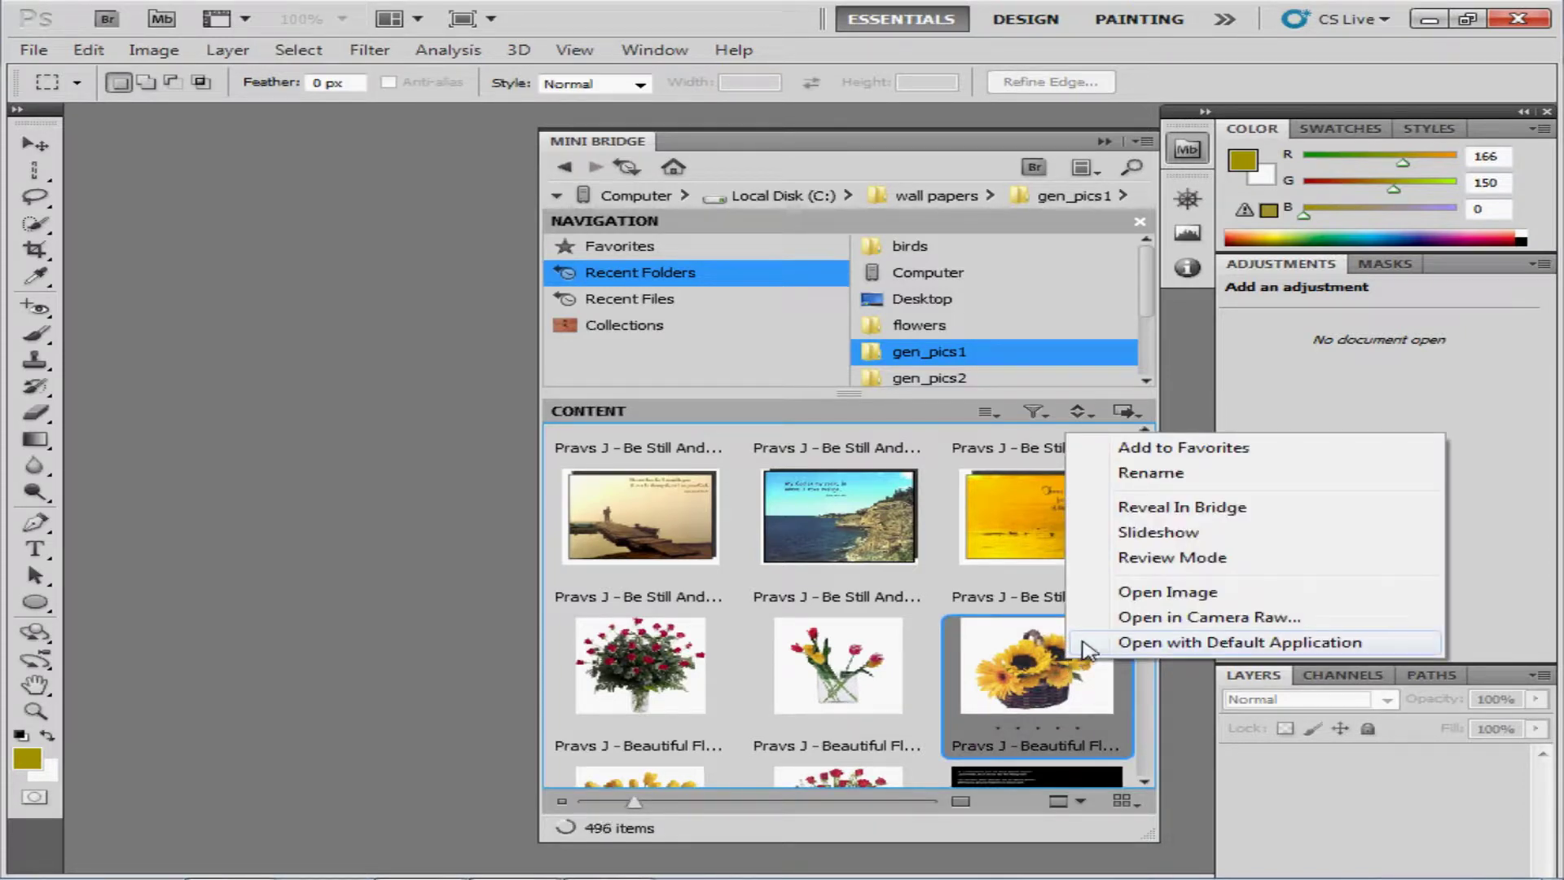
pyautogui.click(1141, 601)
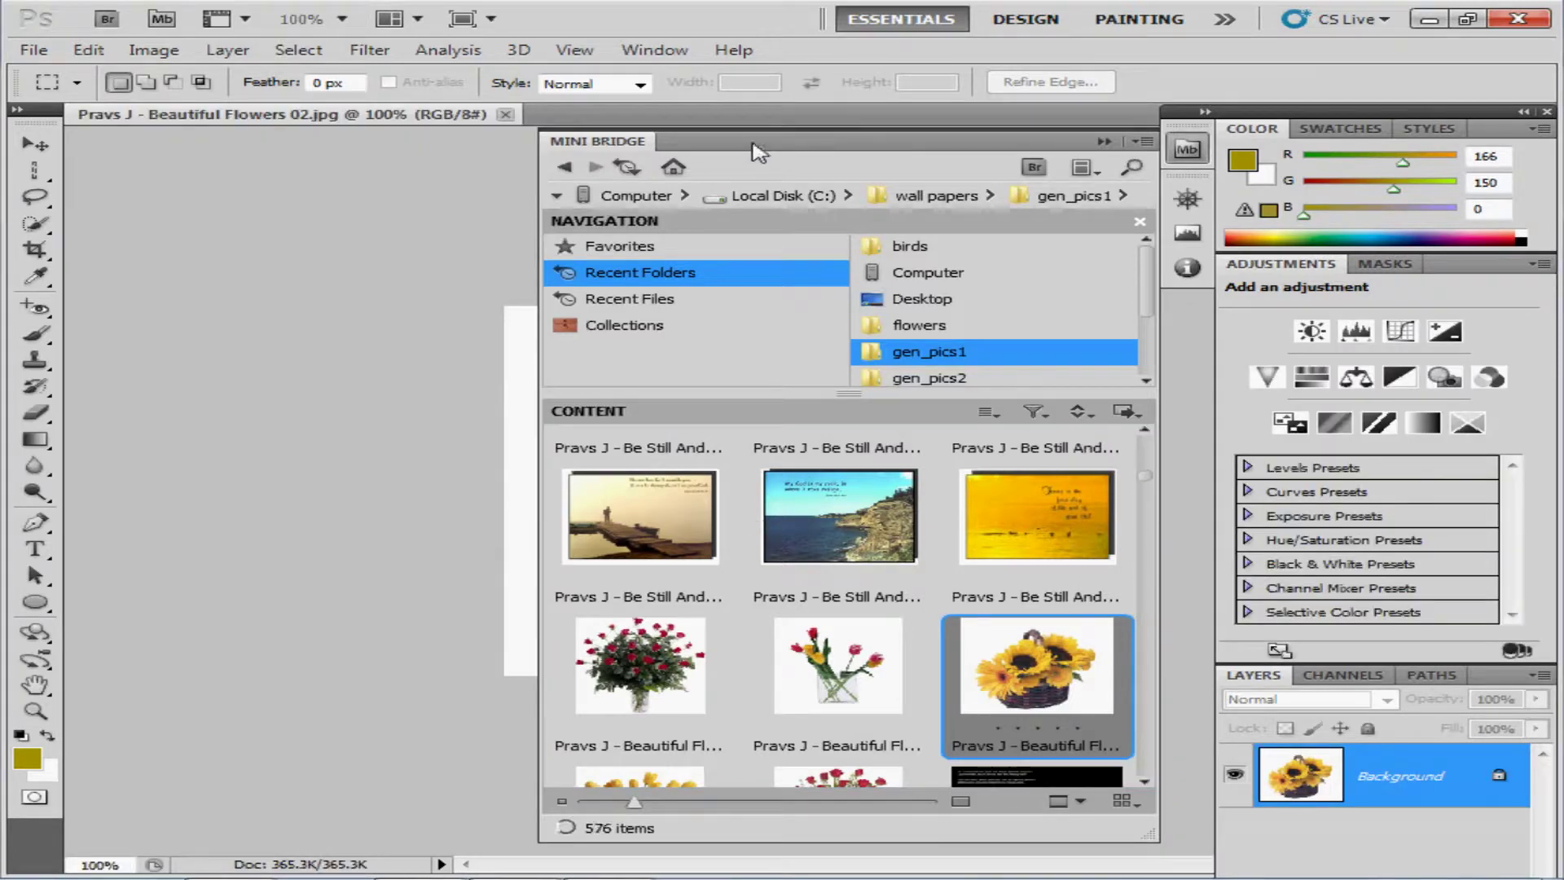
# Group Mini Bridge with the Navigator, Histogram and Info panels, and close the sunflower image while Mini Bridge is expanded
pyautogui.moveTo(753, 143); pyautogui.dragTo(1187, 203)
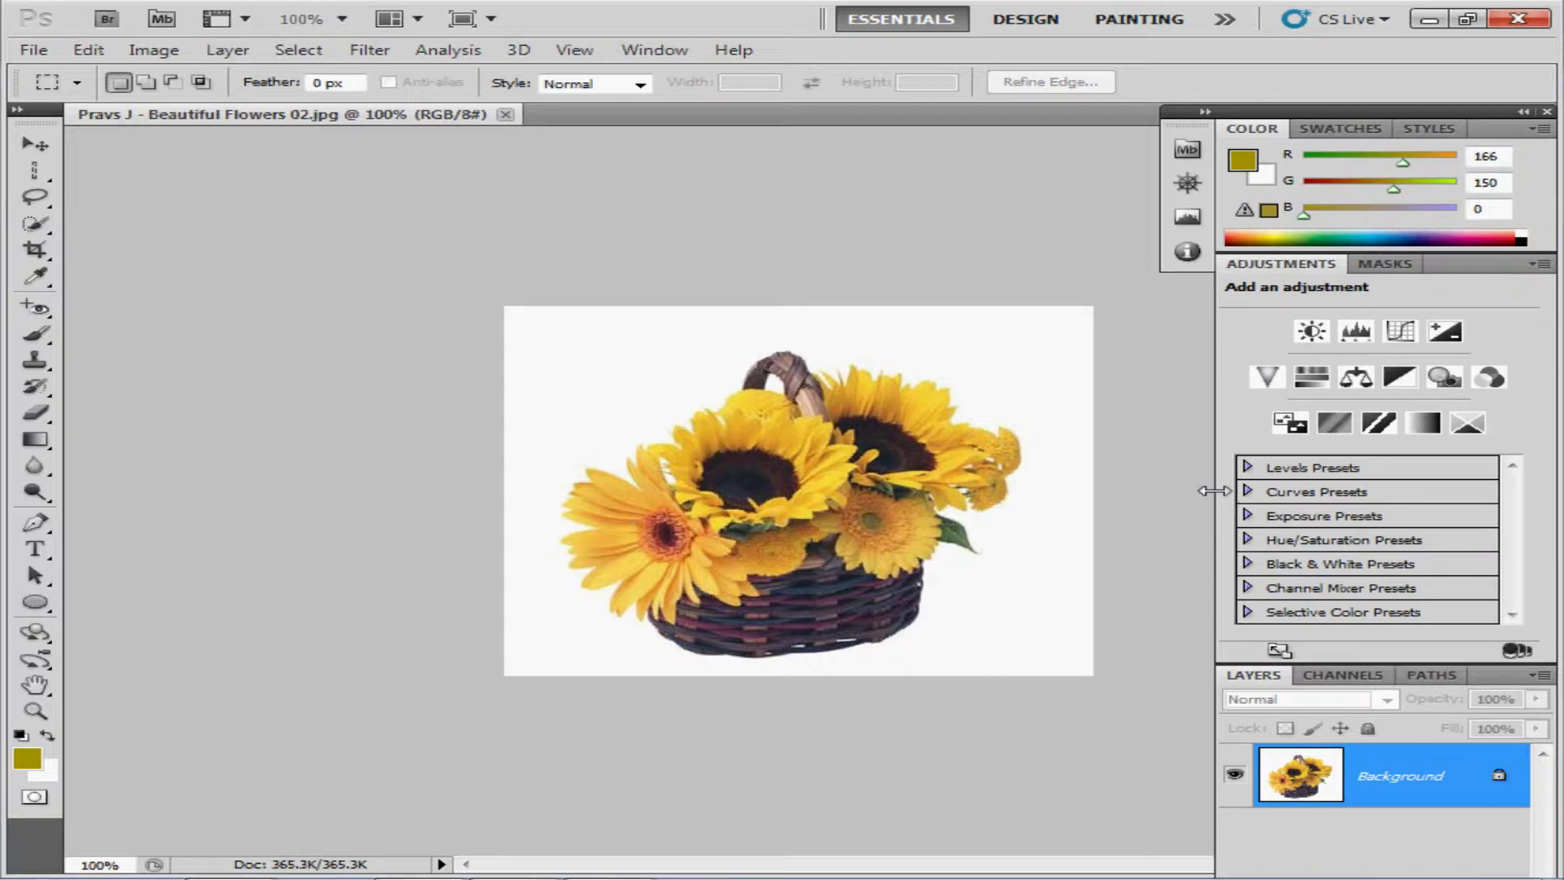
pyautogui.click(162, 18)
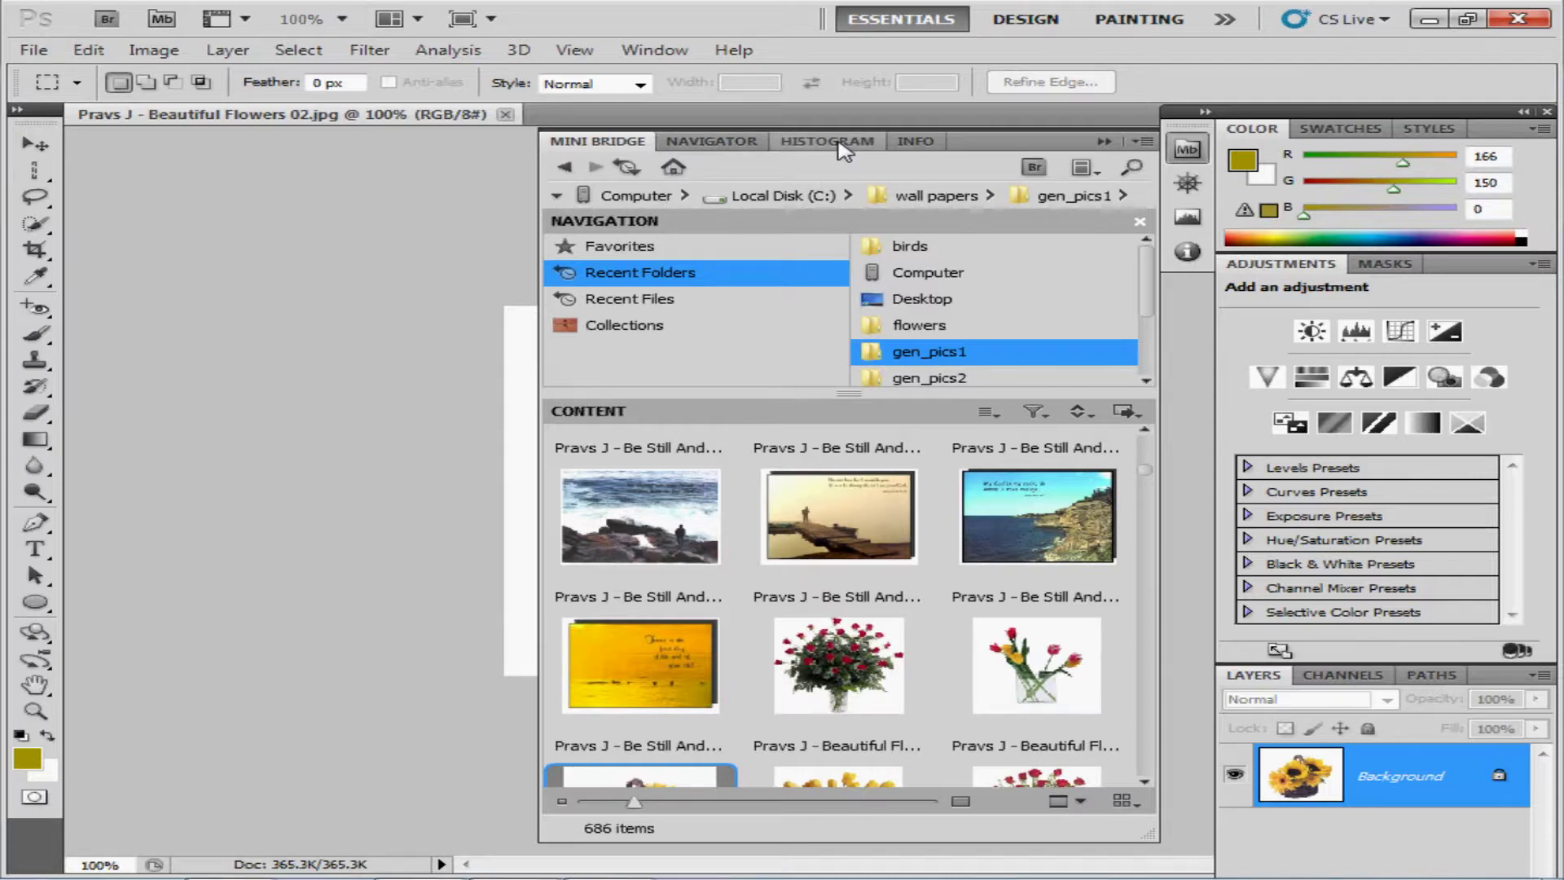
pyautogui.click(506, 115)
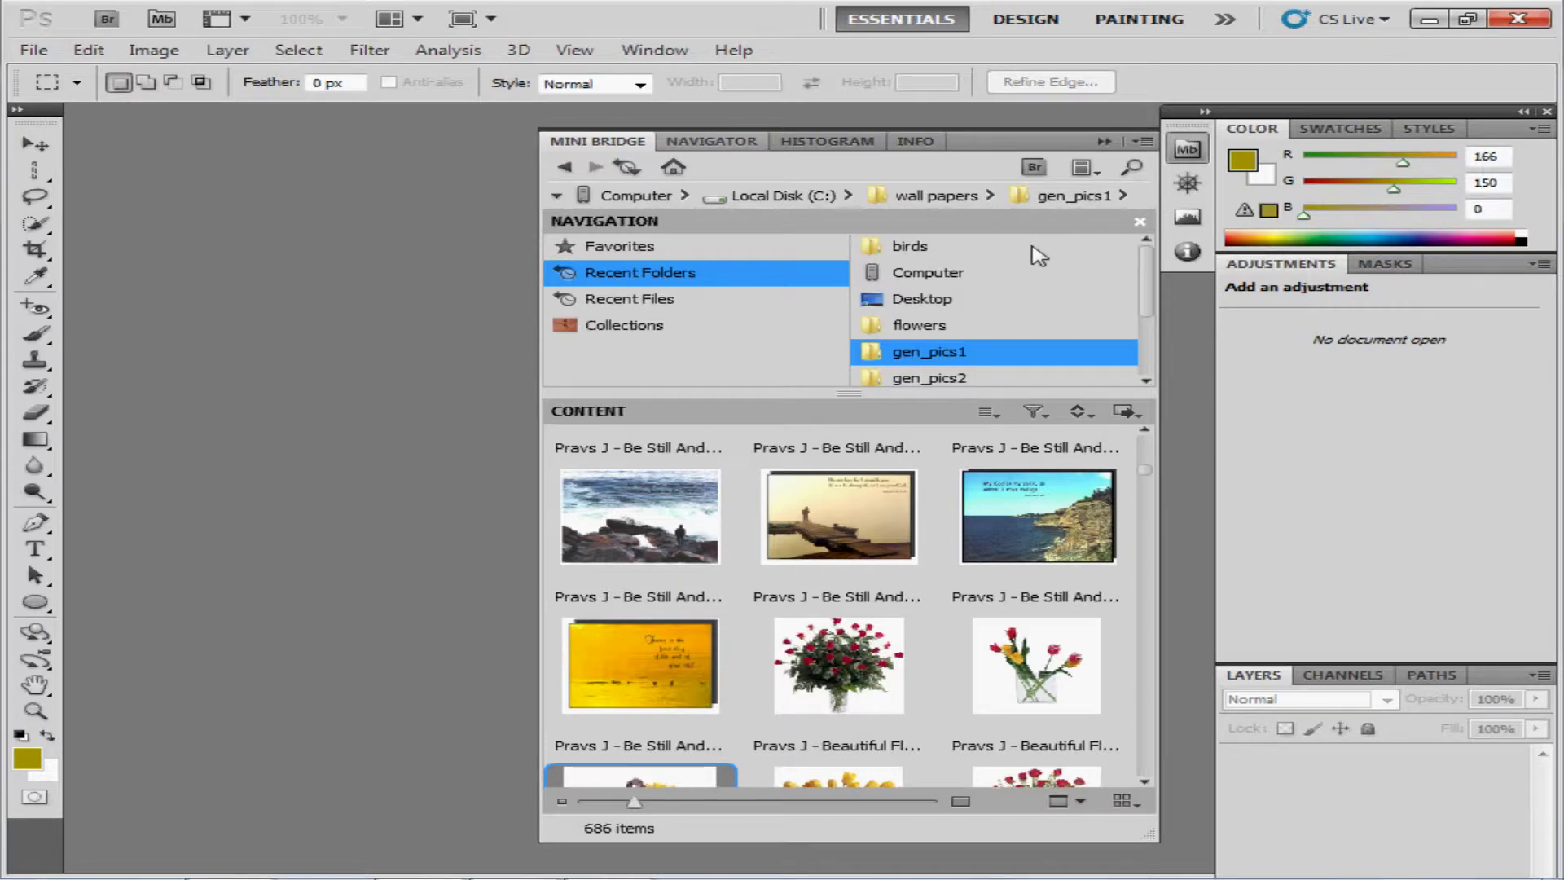
# Try to place the picture of the rocky blue coast from Mini Bridge in Photoshop
pyautogui.click(1045, 519)
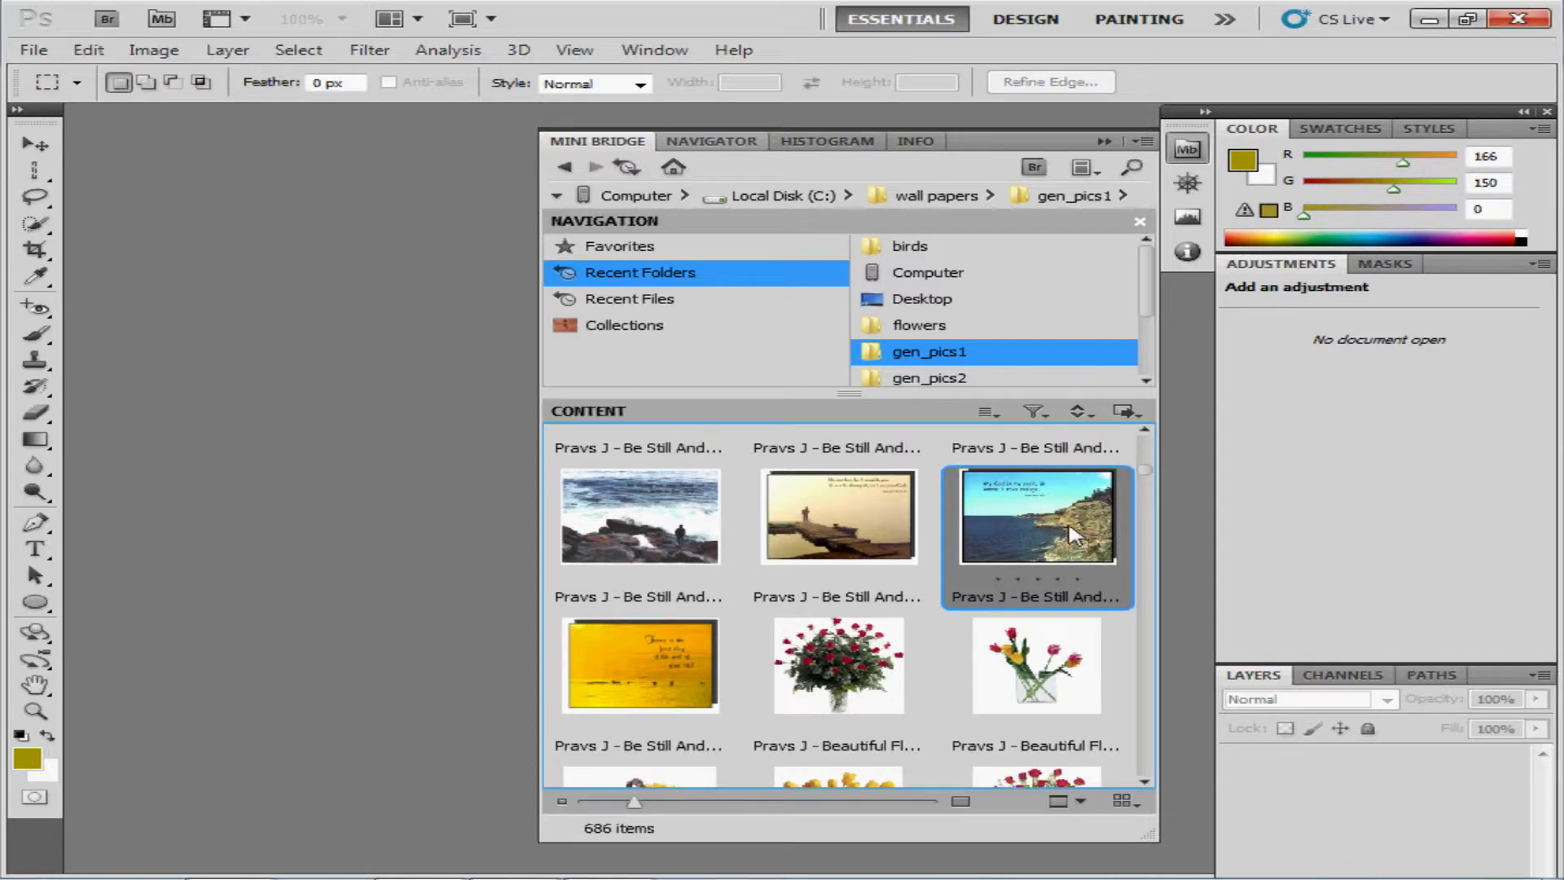
pyautogui.click(1138, 423)
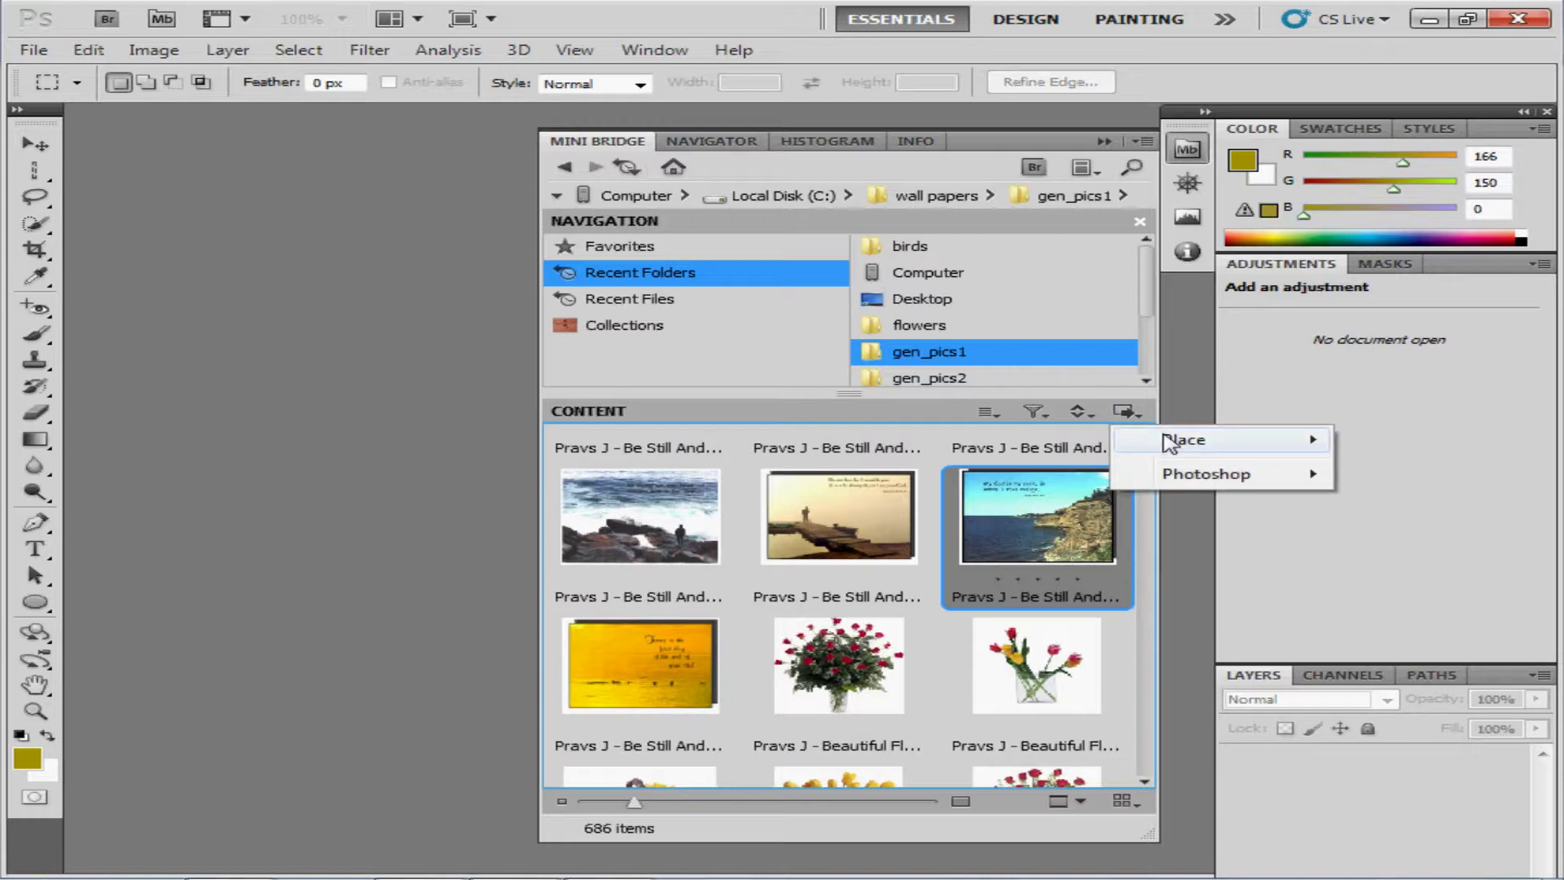
pyautogui.moveTo(1171, 442)
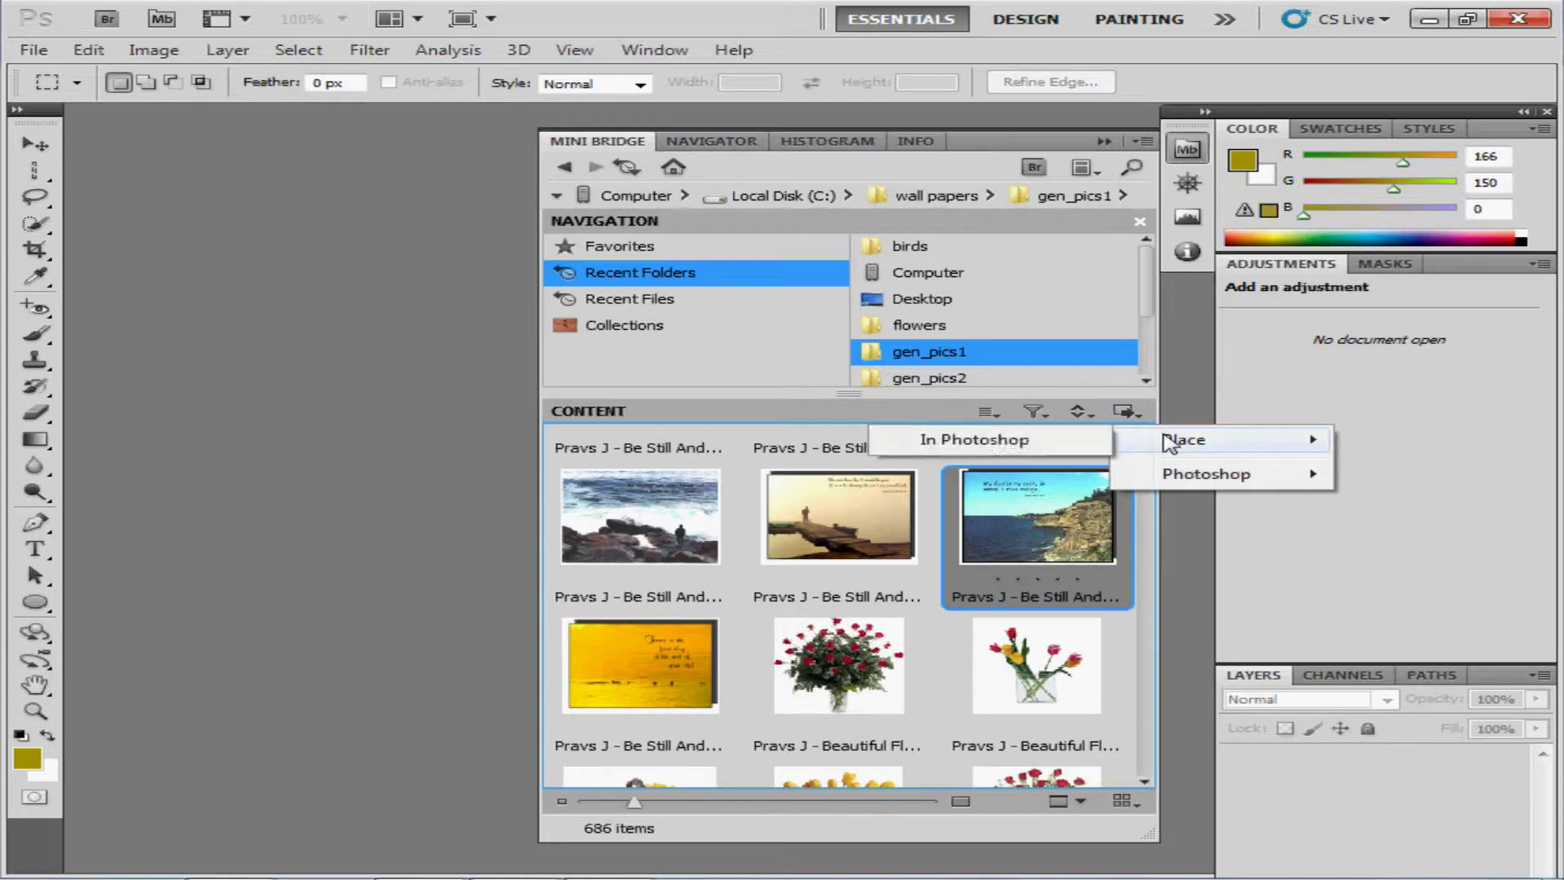
pyautogui.click(1064, 444)
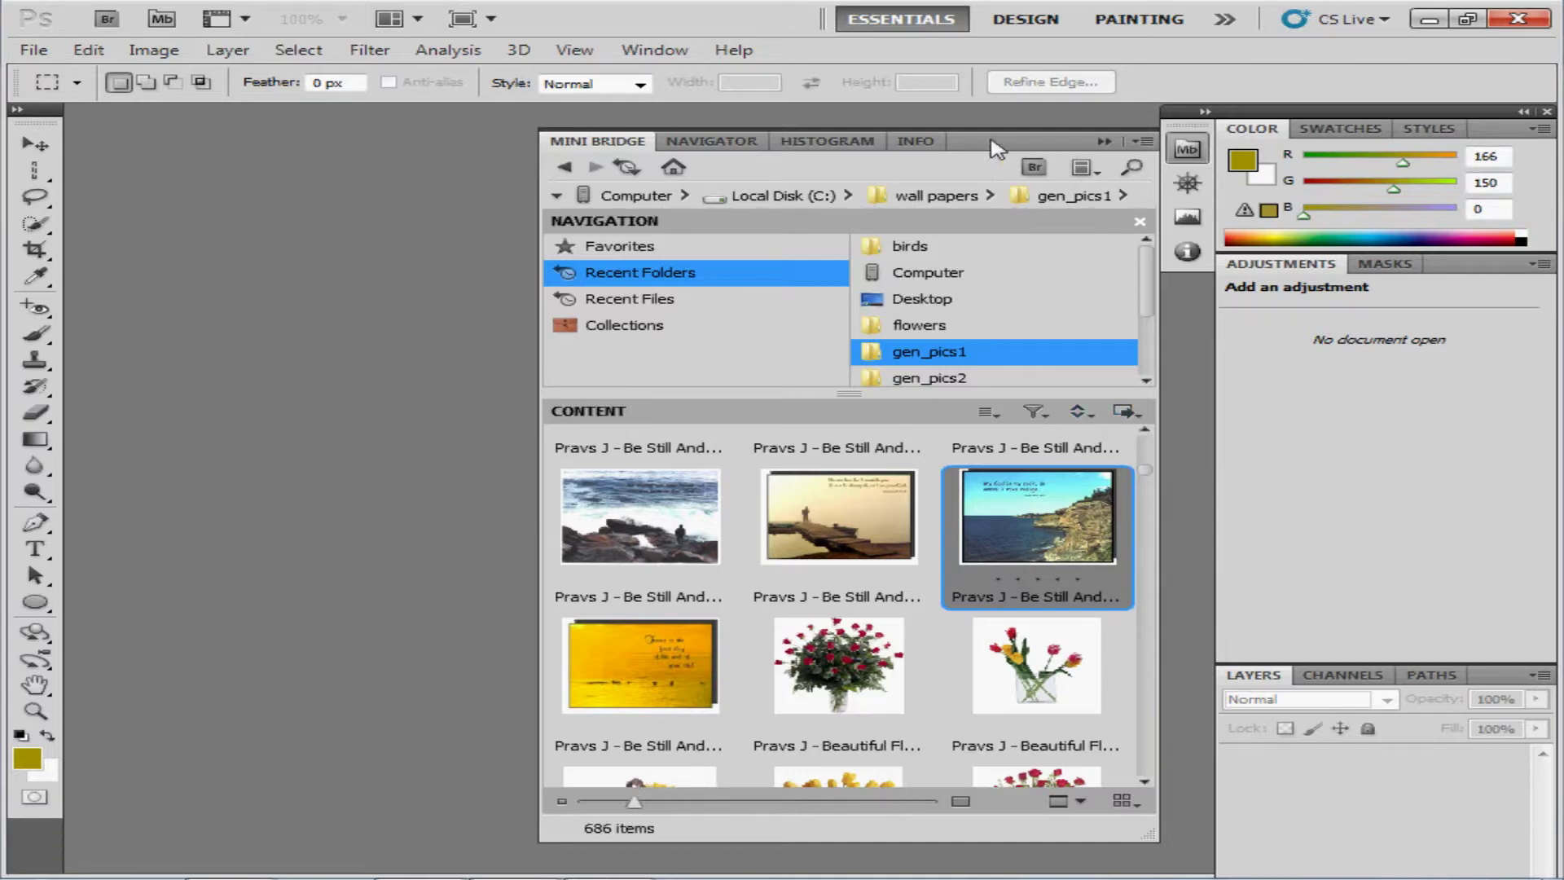
# Undock the Mini Bridge panel group as a floating window and check which Mini Bridge parts can be shown
pyautogui.moveTo(995, 149); pyautogui.dragTo(786, 155)
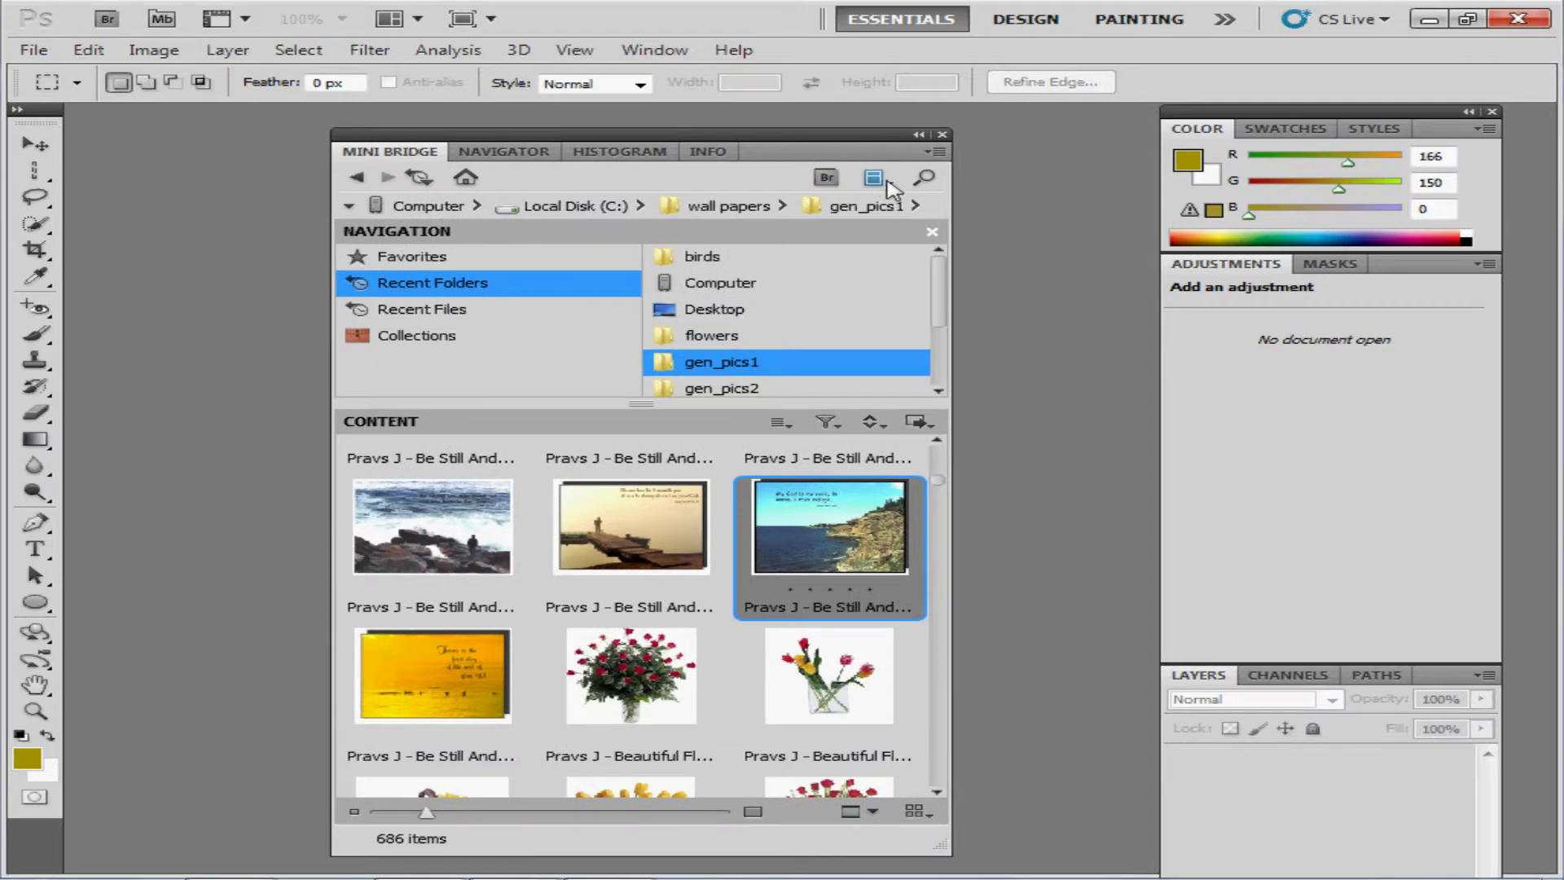
pyautogui.click(892, 190)
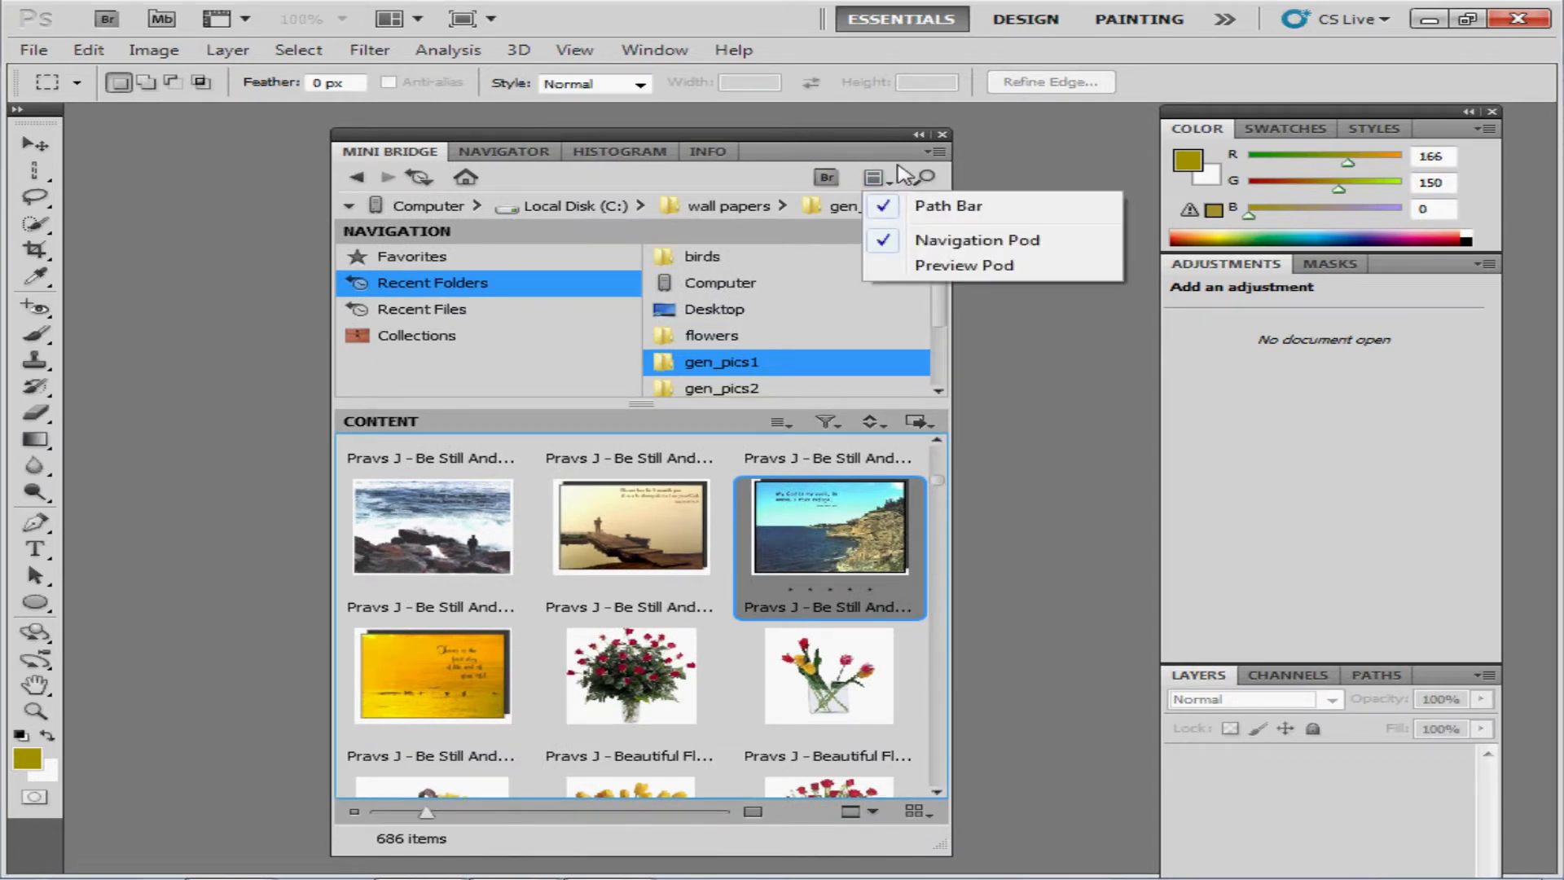
pyautogui.click(902, 174)
# Try to place the picture of tulips in a glass vase from Mini Bridge in Photoshop
pyautogui.click(851, 680)
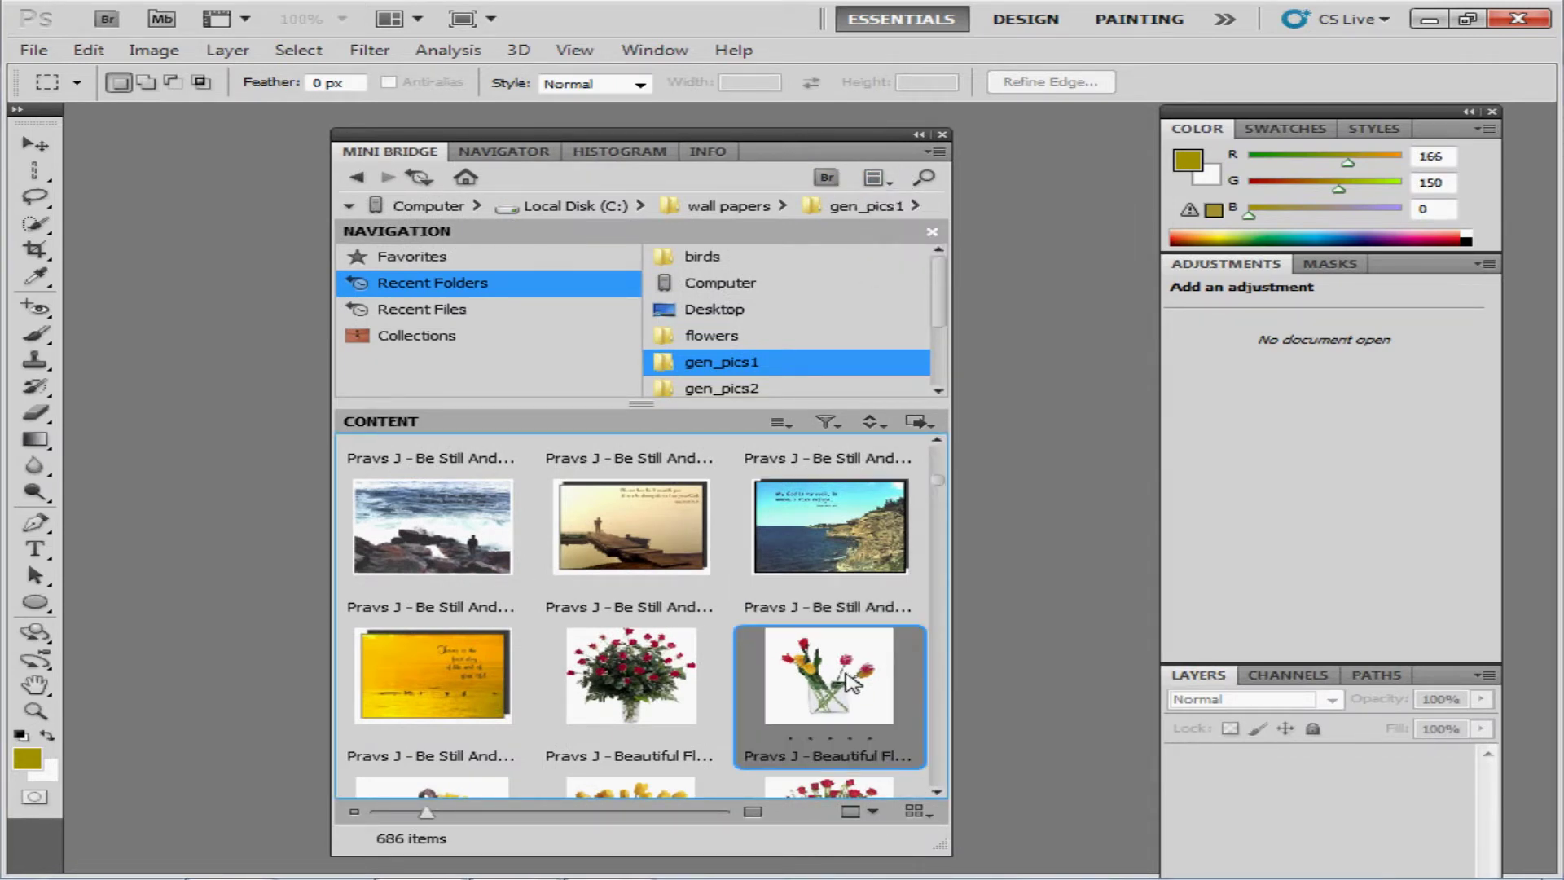
pyautogui.click(926, 426)
pyautogui.moveTo(962, 449)
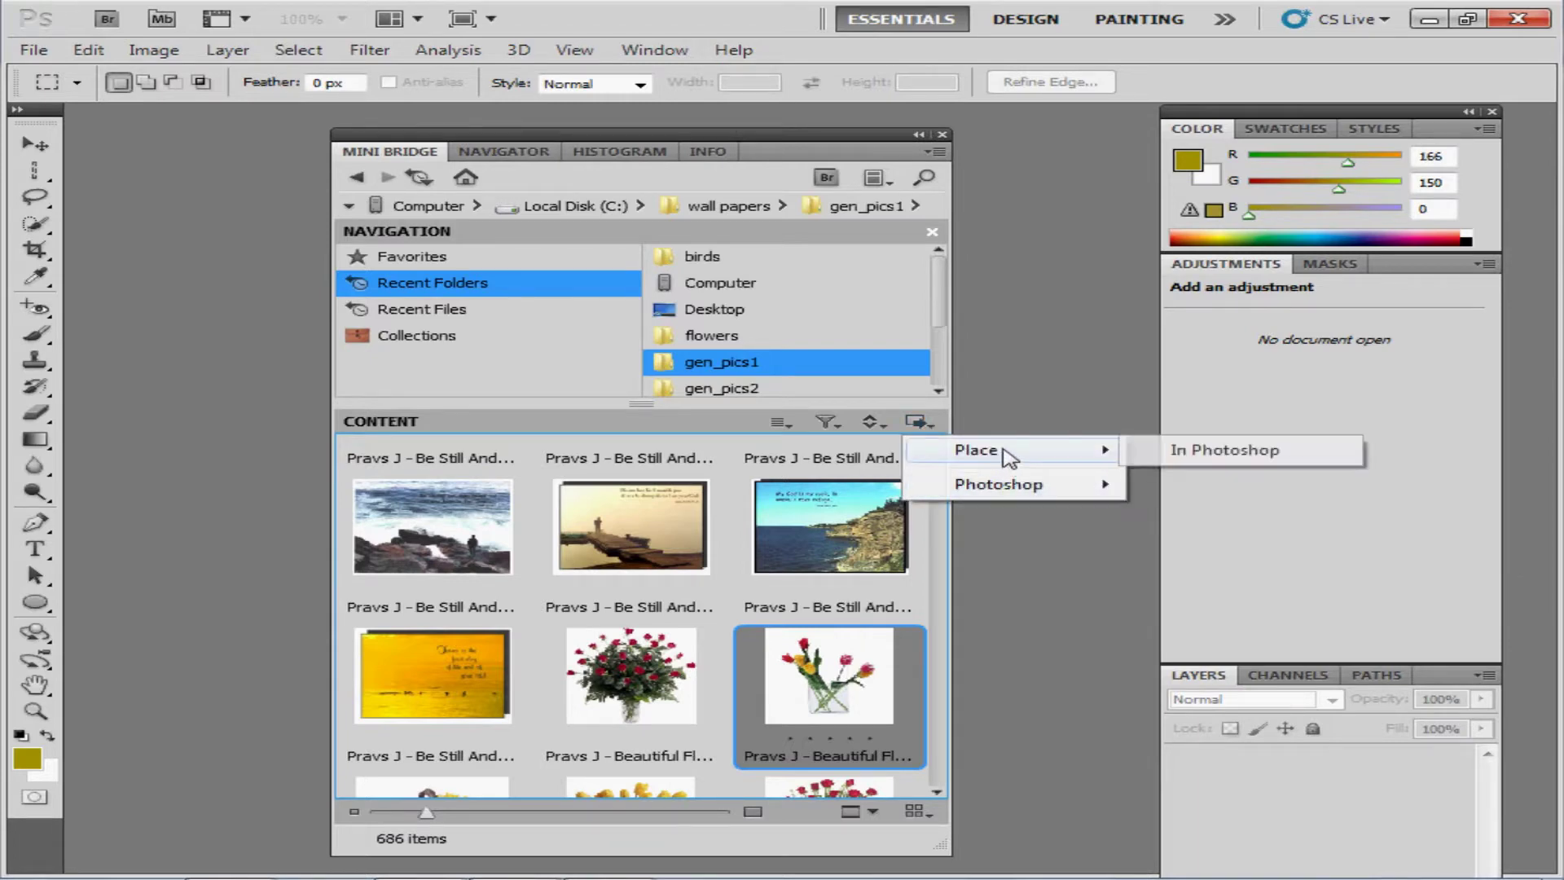
pyautogui.click(1182, 450)
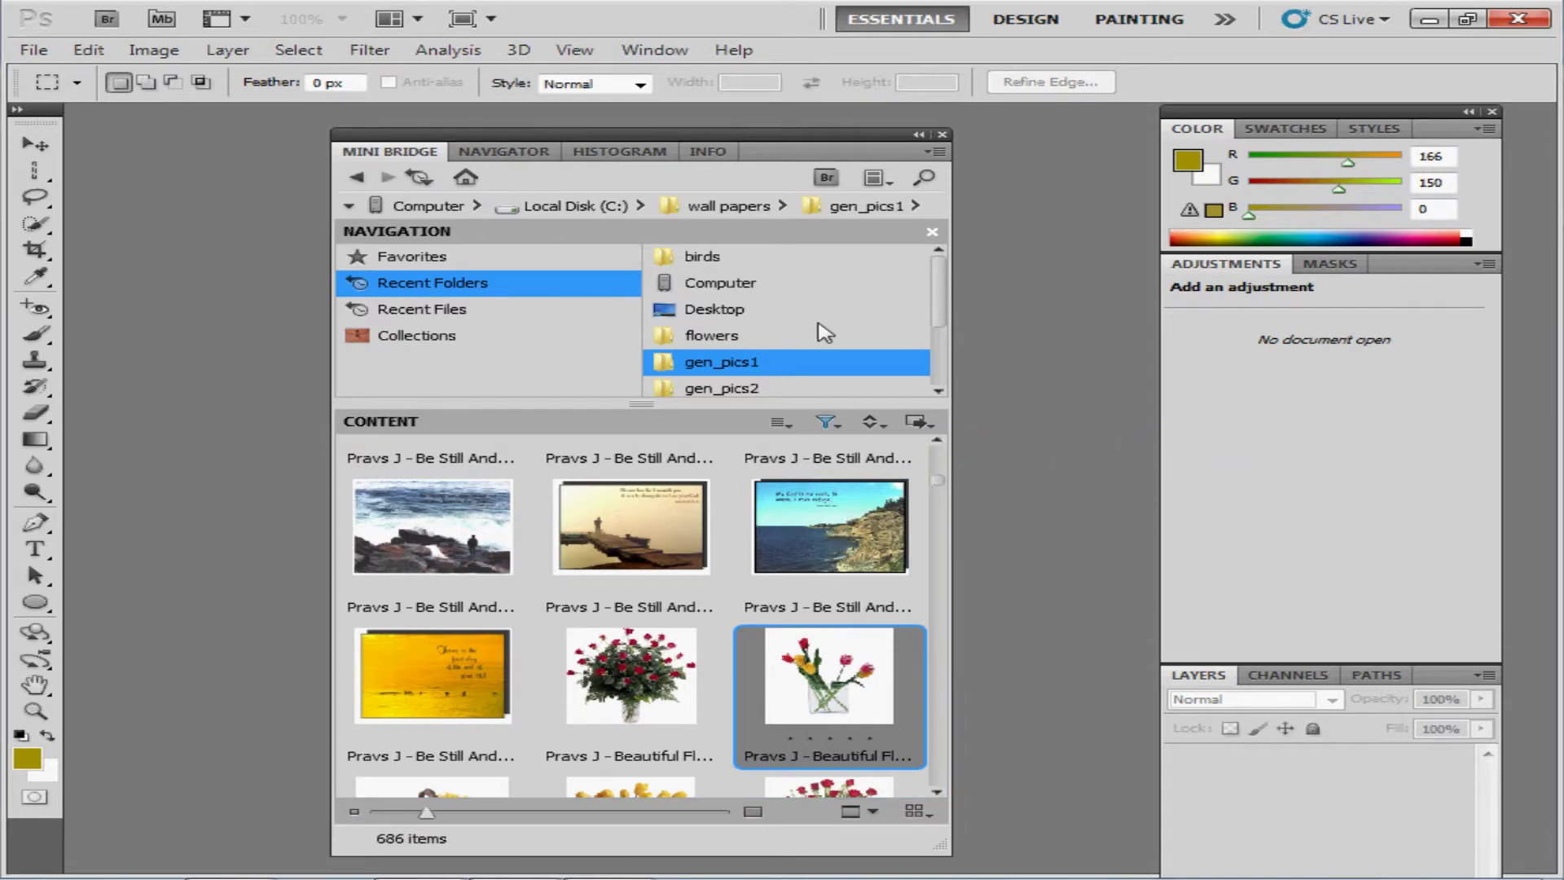
# Move the floating Mini Bridge window aside, select the picture of kittens on a purple sofa and try to place it in Photoshop
pyautogui.moveTo(746, 129); pyautogui.dragTo(1024, 91)
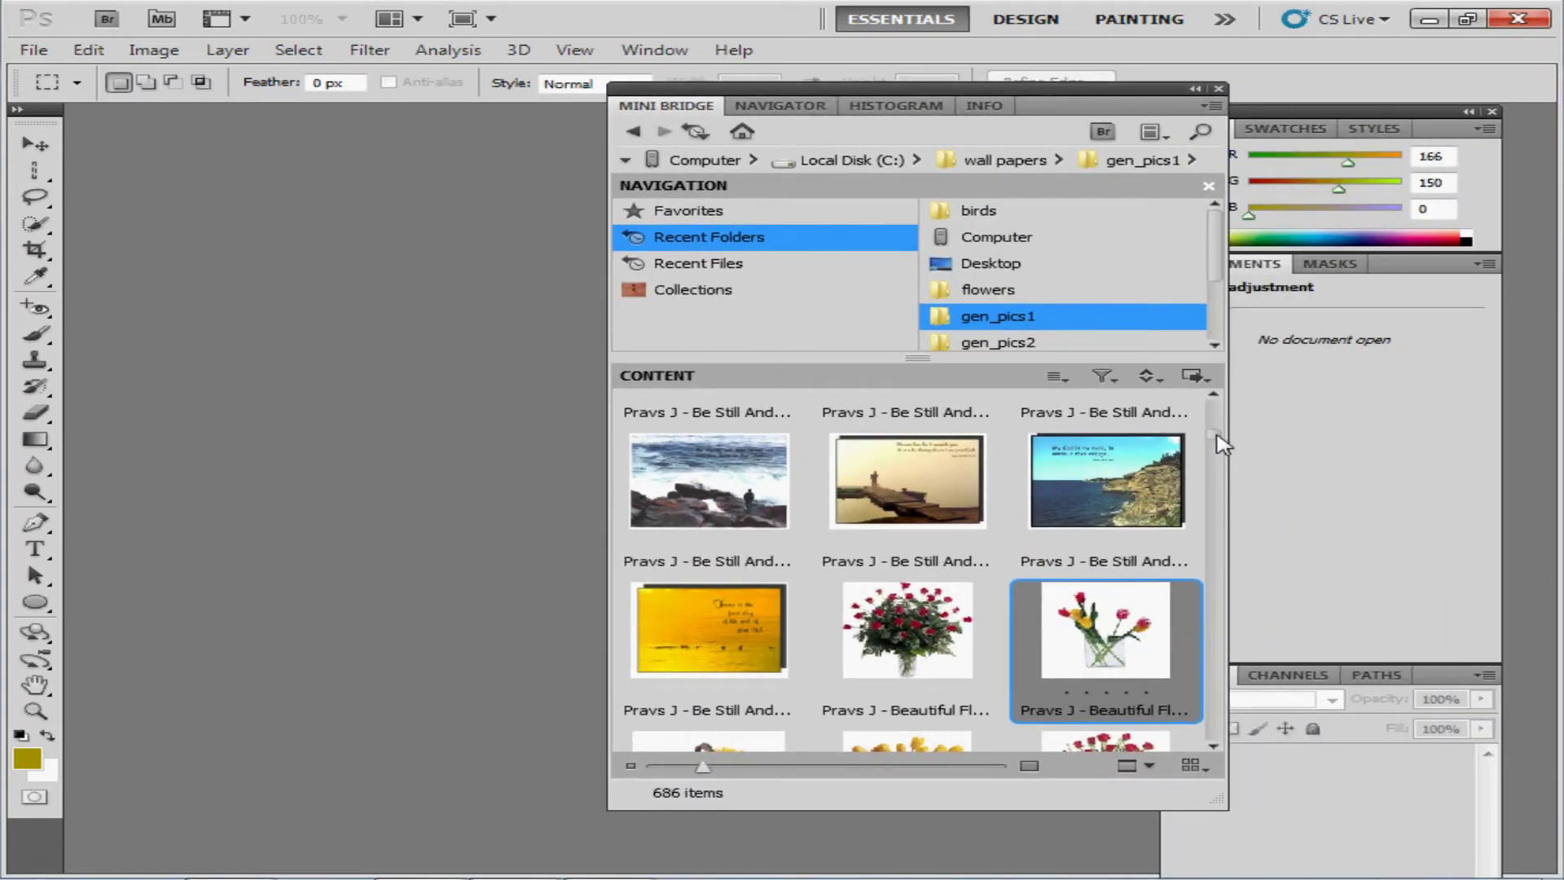
pyautogui.moveTo(1222, 444); pyautogui.dragTo(1226, 474)
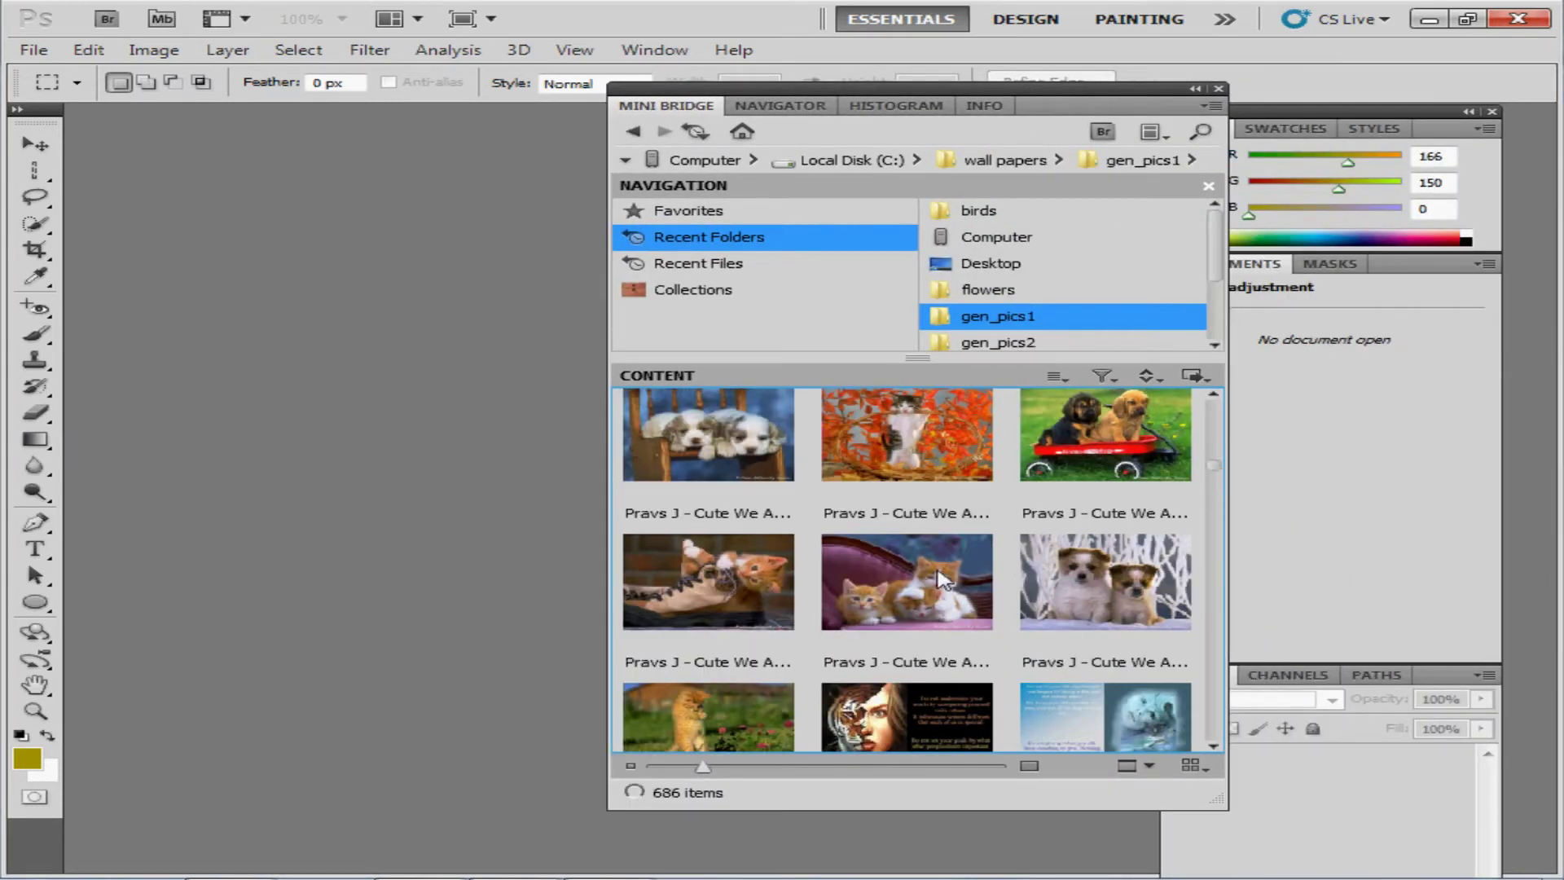
pyautogui.click(943, 578)
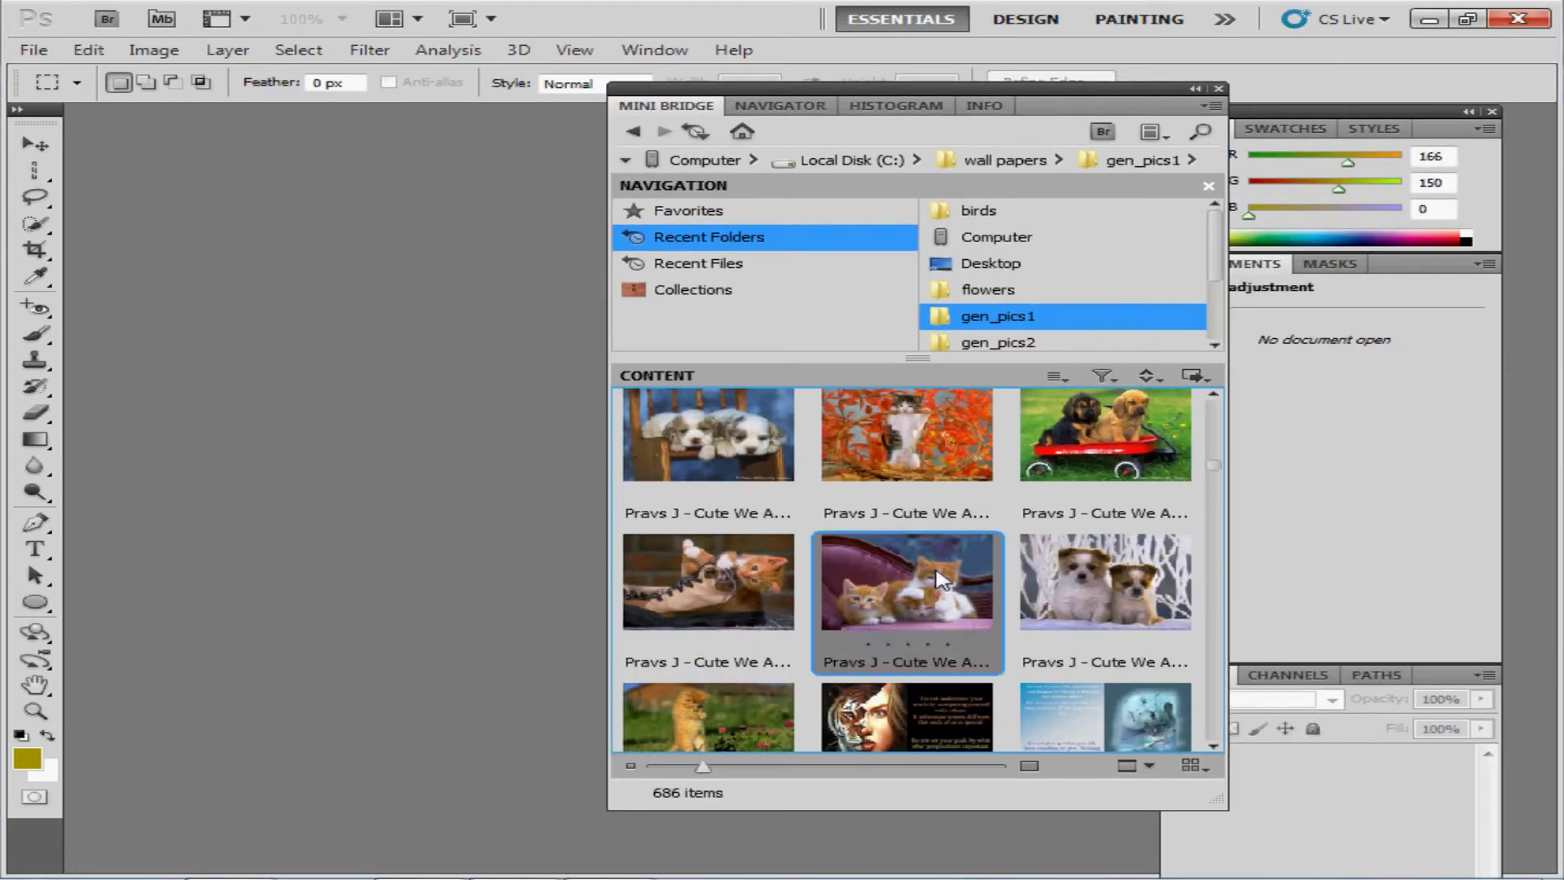
pyautogui.click(1208, 387)
pyautogui.click(1118, 407)
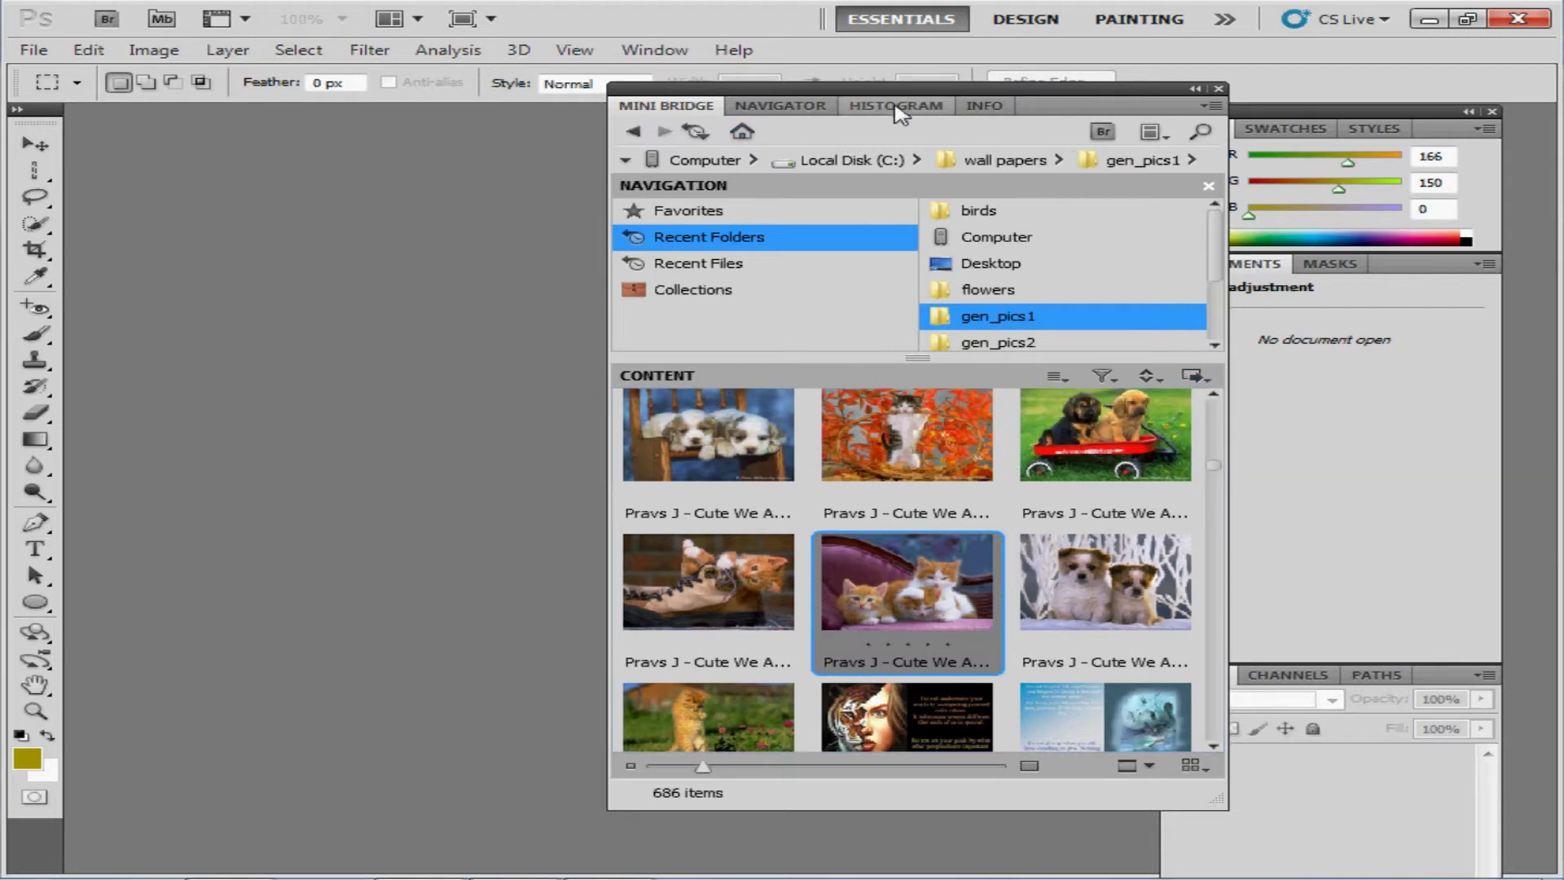
# View the Navigator panel, return to Mini Bridge and enlarge its floating window in width and height
pyautogui.click(783, 107)
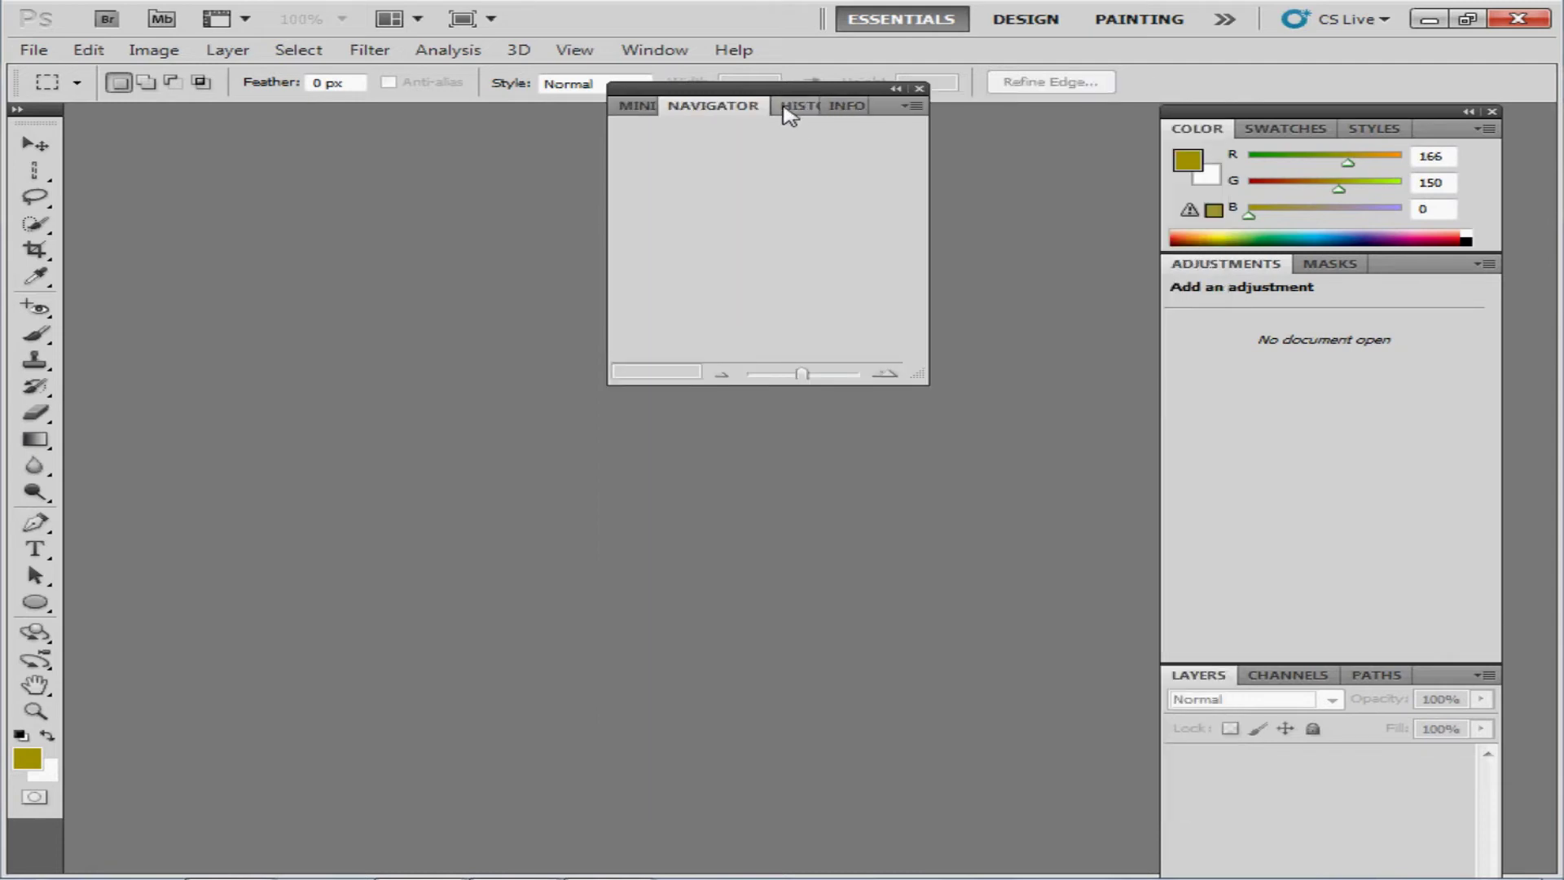
pyautogui.click(636, 106)
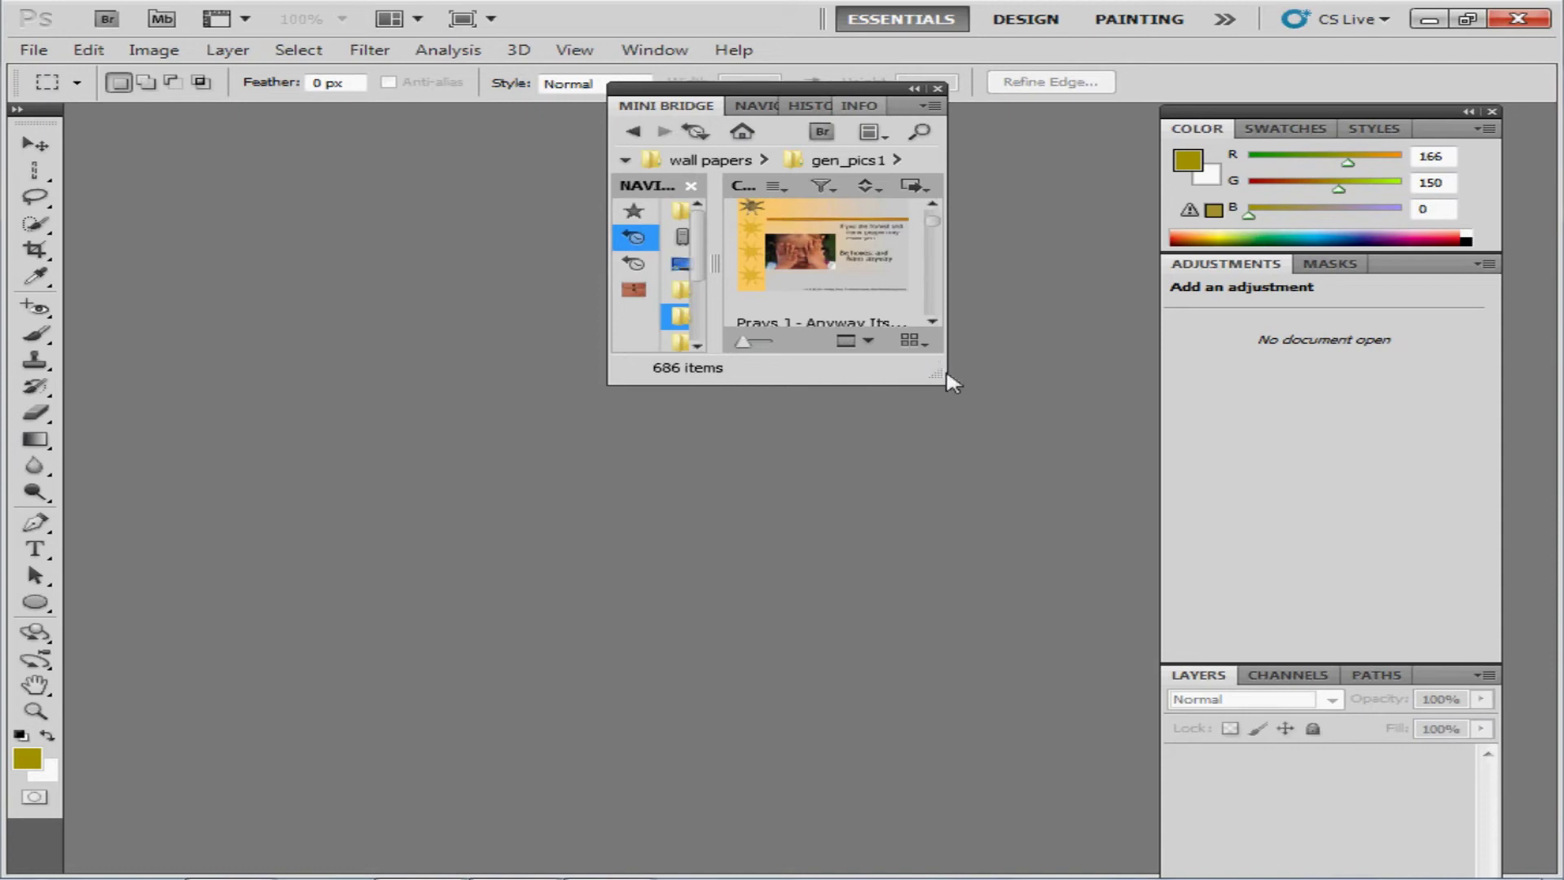
pyautogui.moveTo(949, 381); pyautogui.dragTo(1298, 447)
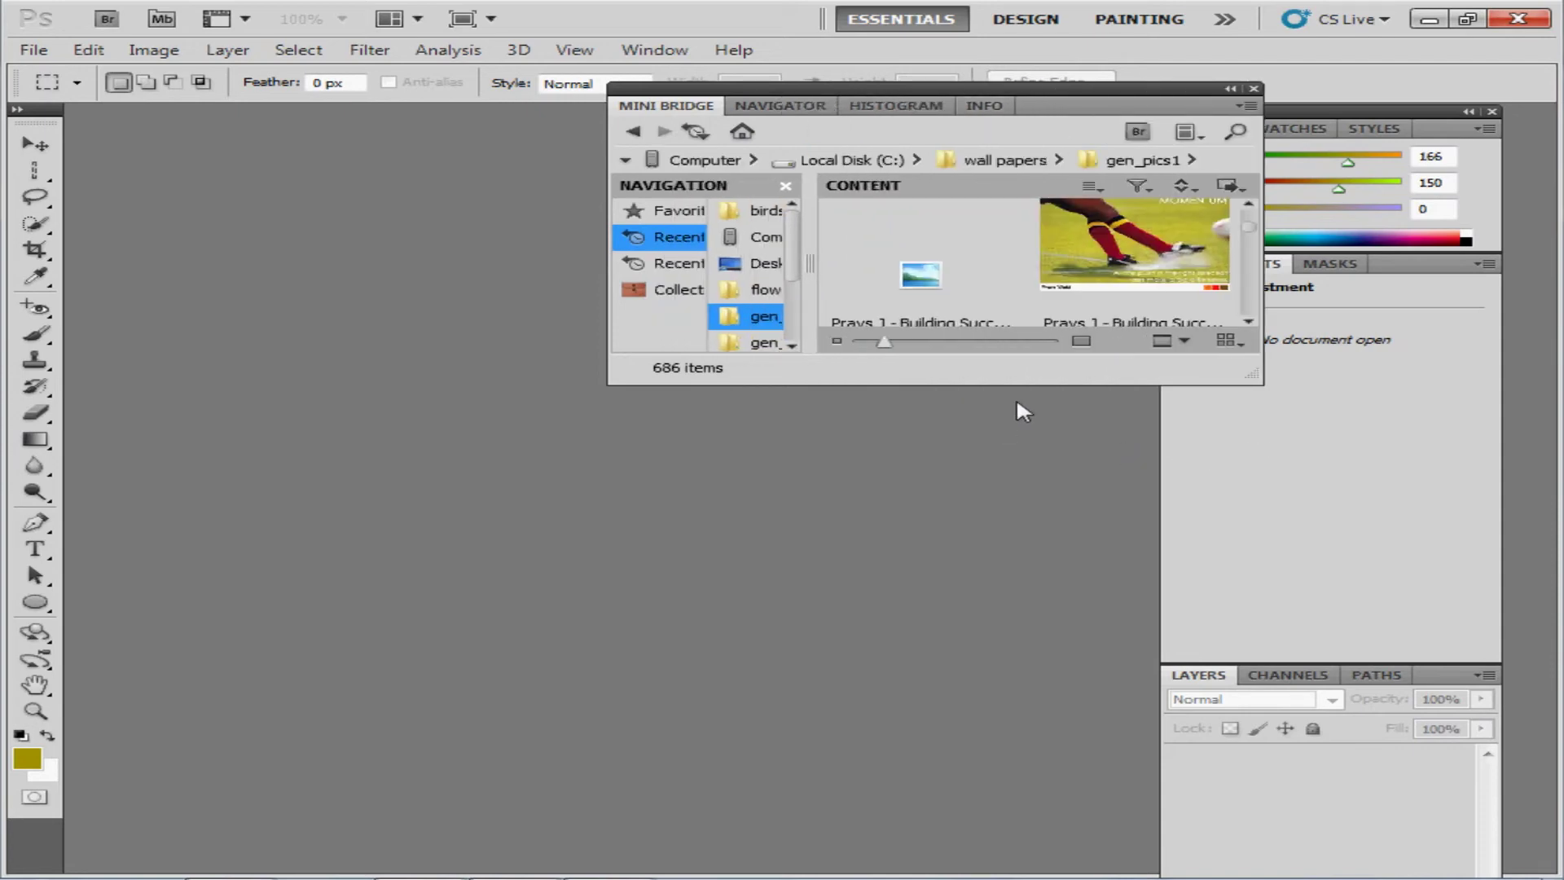
pyautogui.moveTo(988, 382); pyautogui.dragTo(1035, 686)
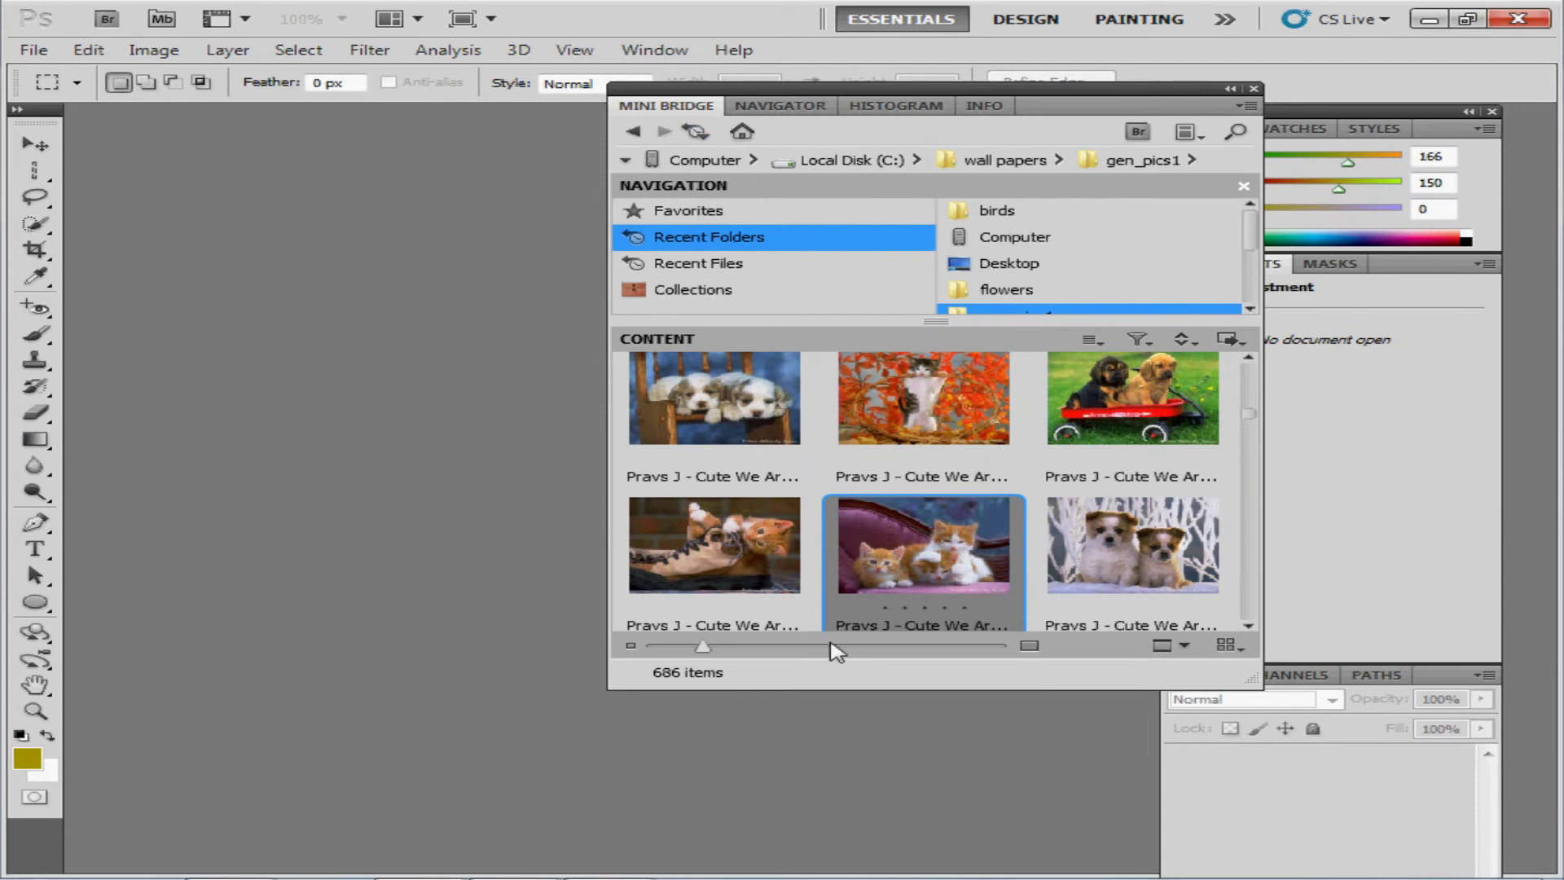
# Enlarge the Mini Bridge thumbnails and shrink them again so three images fit per row
pyautogui.click(755, 646)
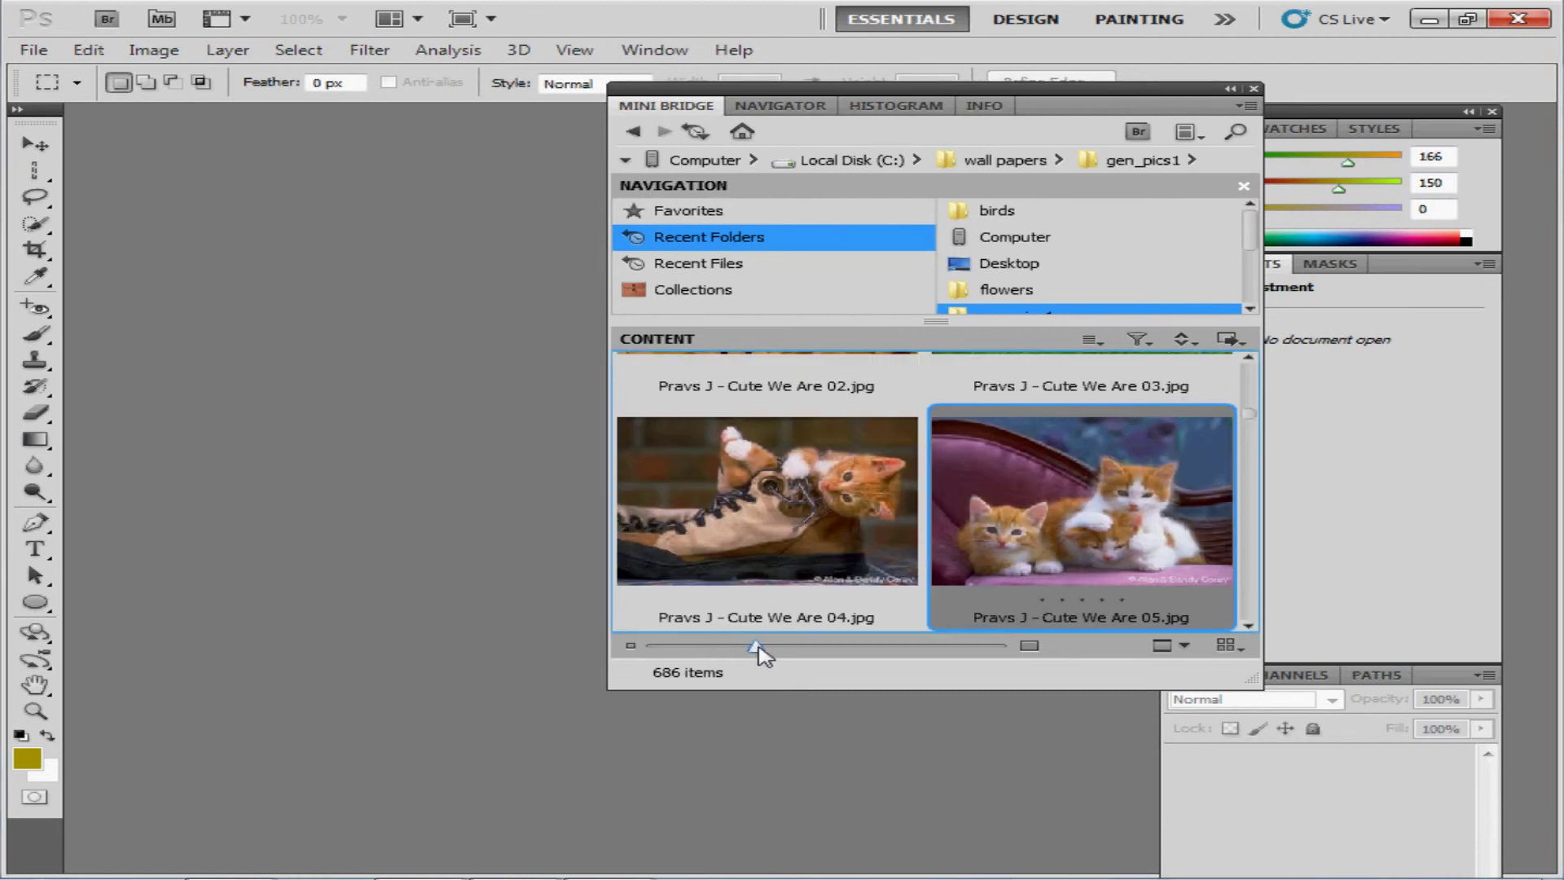
pyautogui.moveTo(757, 648); pyautogui.dragTo(693, 649)
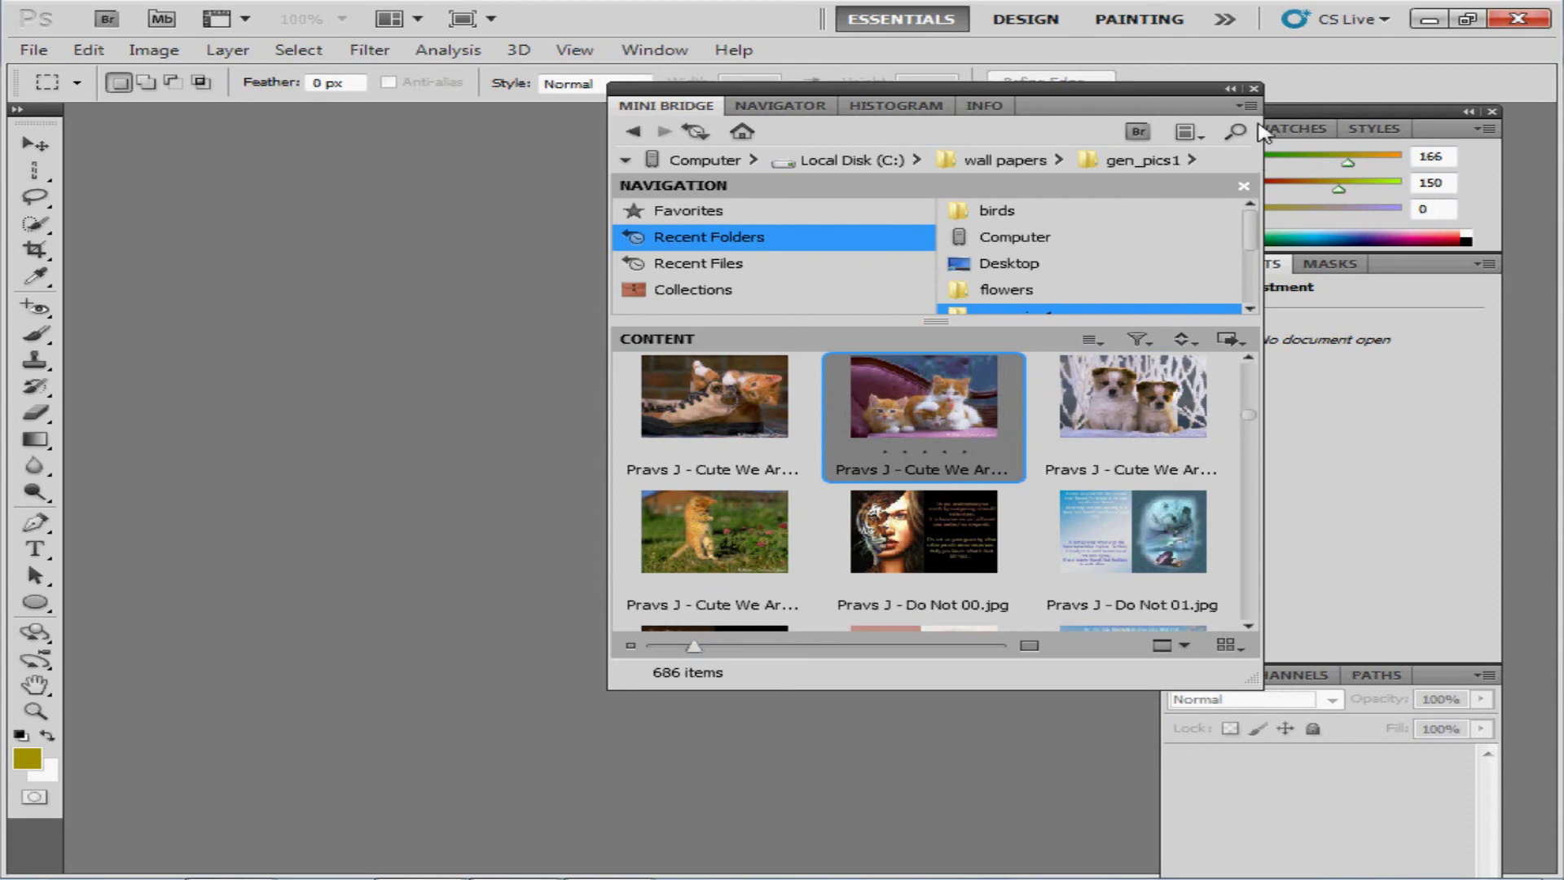